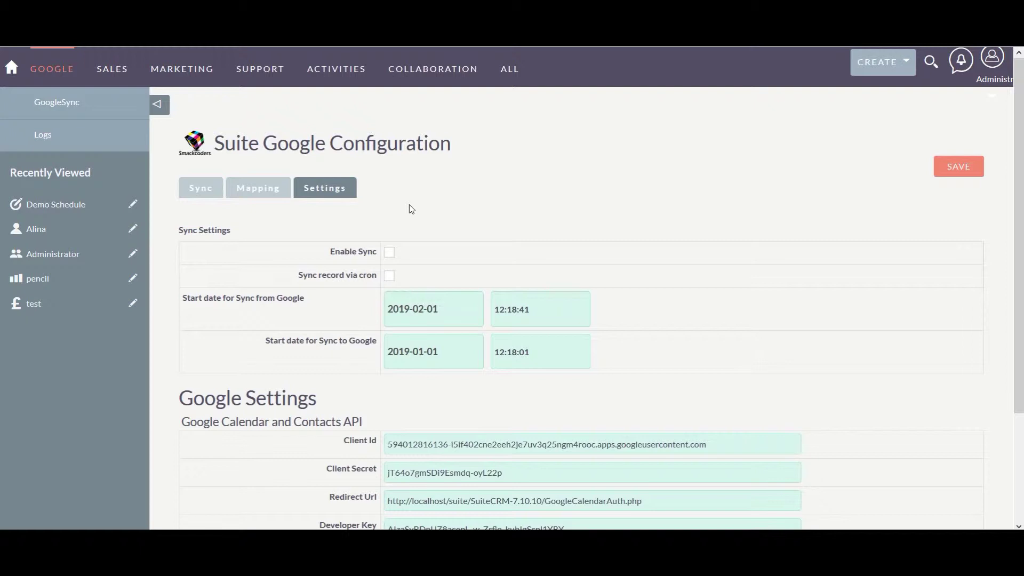
Tick Enable Sync on the Settings tab and review the Calendar and Contacts API credentials.
click(389, 253)
scroll(407, 404, down, 2)
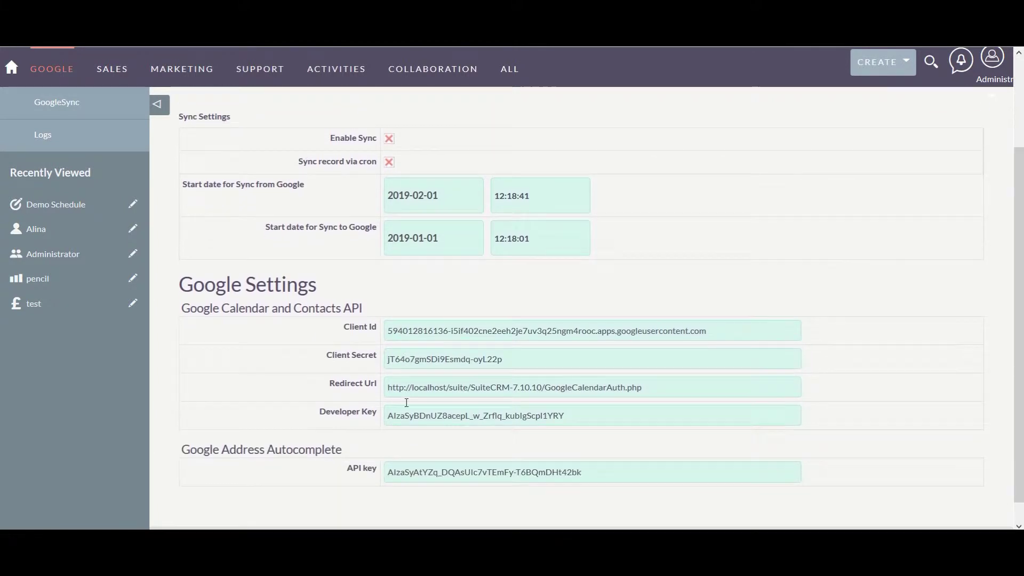
scroll(406, 403, down, 1)
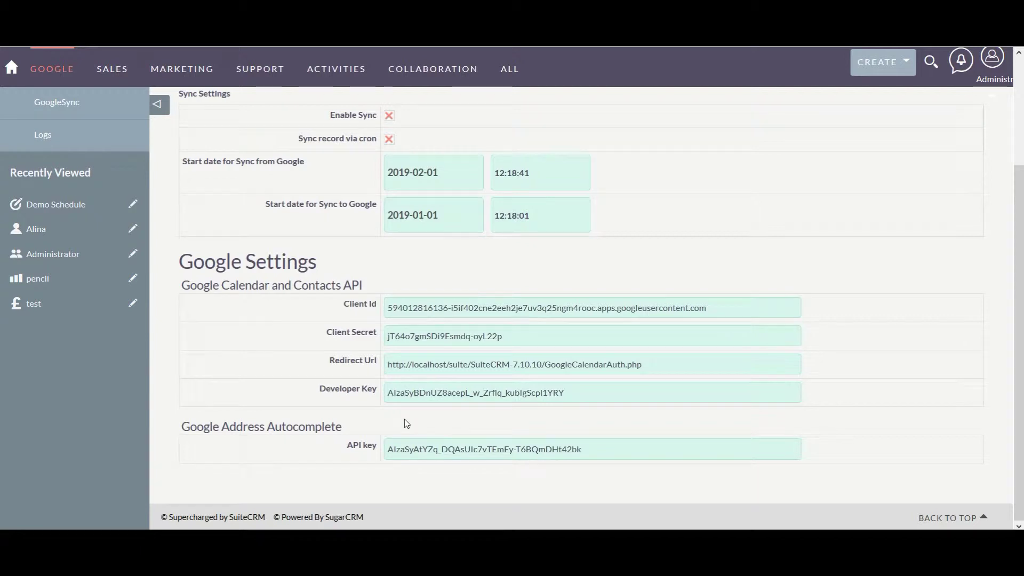
scroll(405, 422, up, 3)
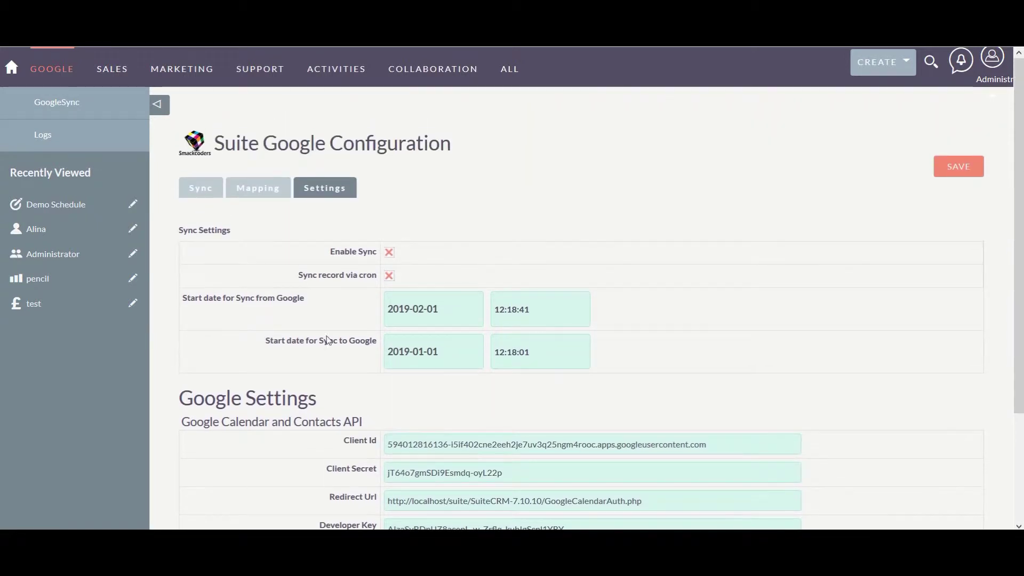
On the Mapping tab, keep event type Meetings and status Planned, then review address autocomplete mapping.
click(266, 202)
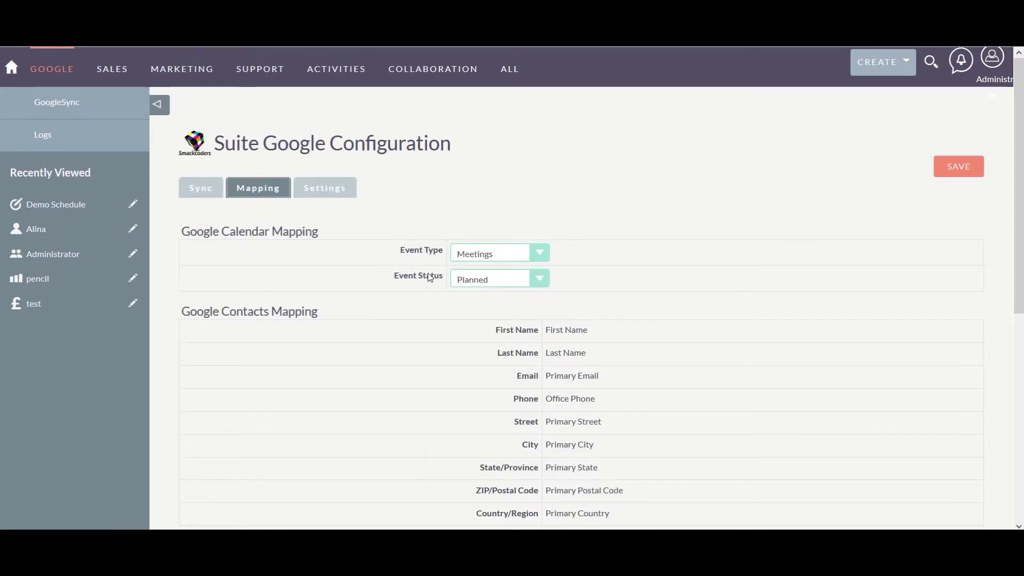
click(546, 259)
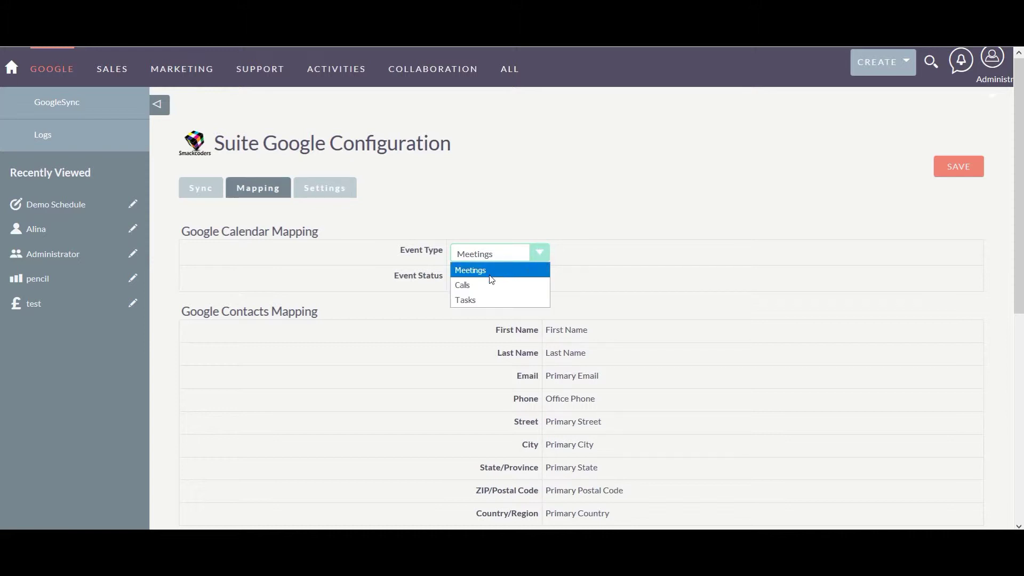
click(590, 266)
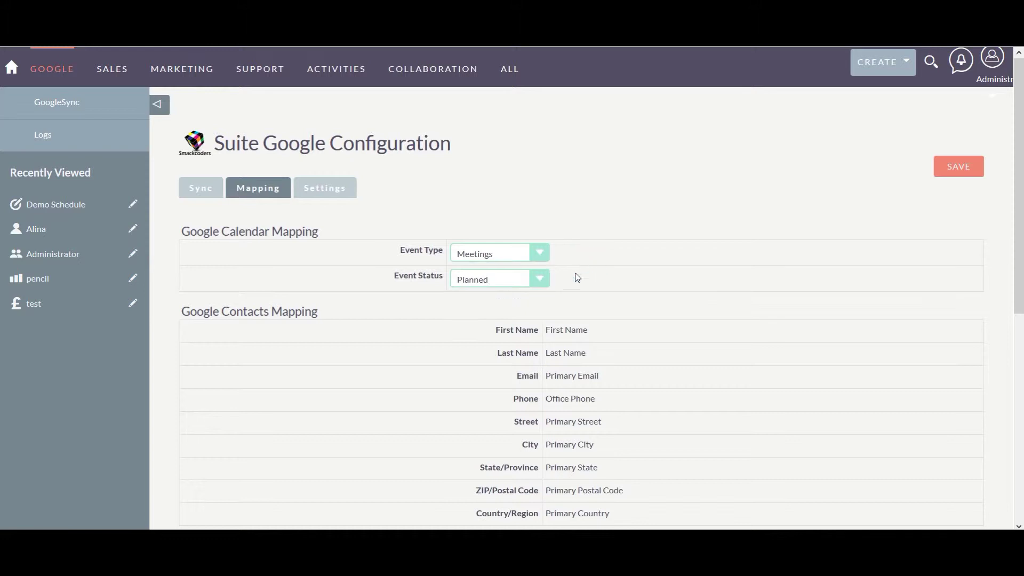
click(545, 283)
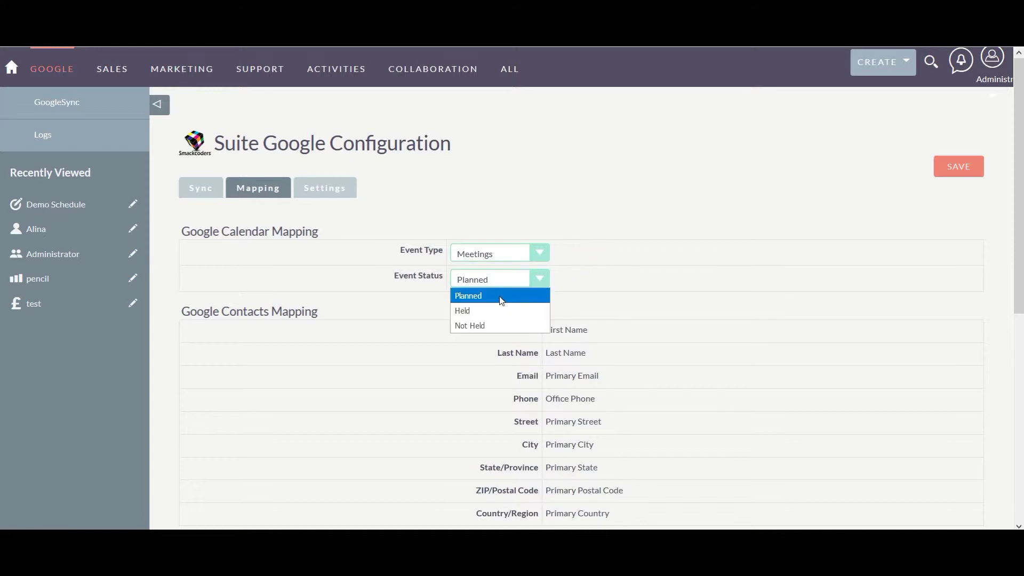
click(593, 289)
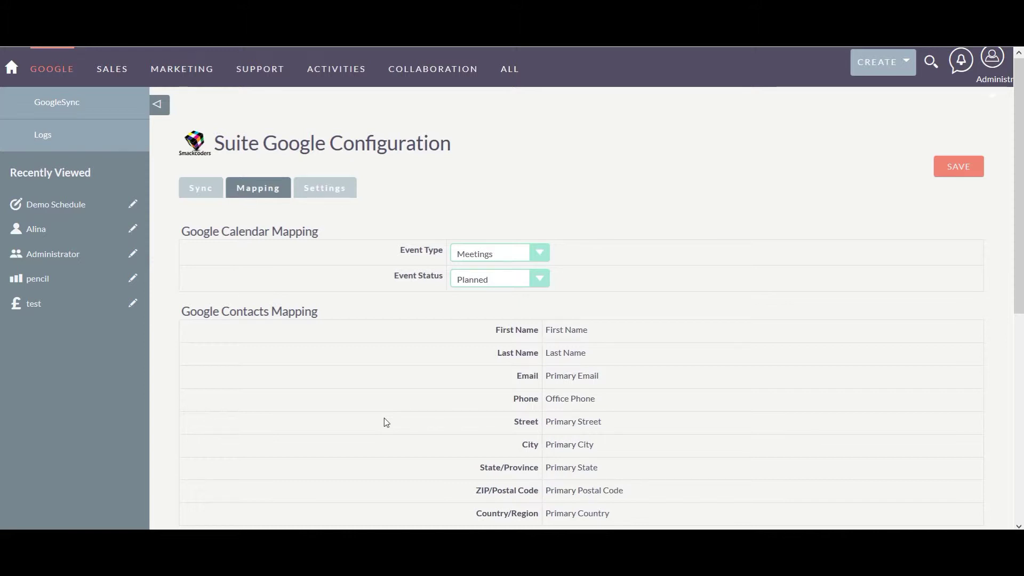
scroll(385, 421, down, 1)
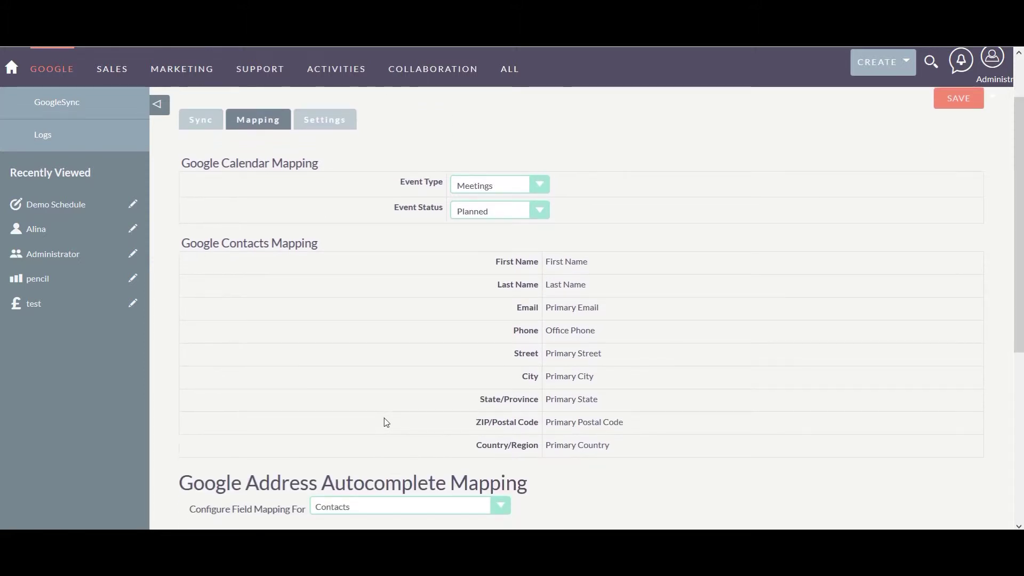
scroll(386, 423, down, 2)
scroll(386, 423, down, 2)
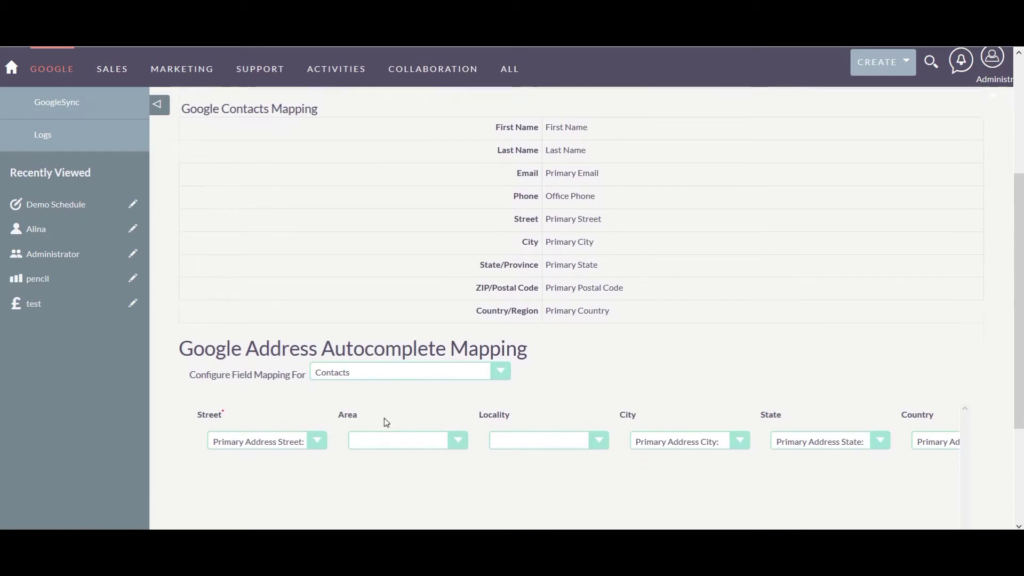
scroll(386, 420, down, 2)
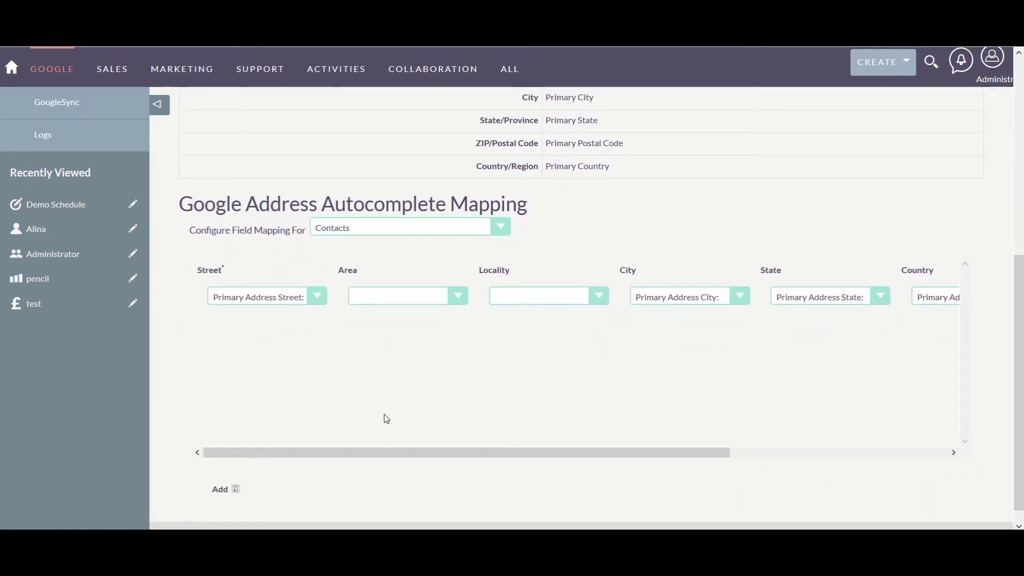
click(500, 230)
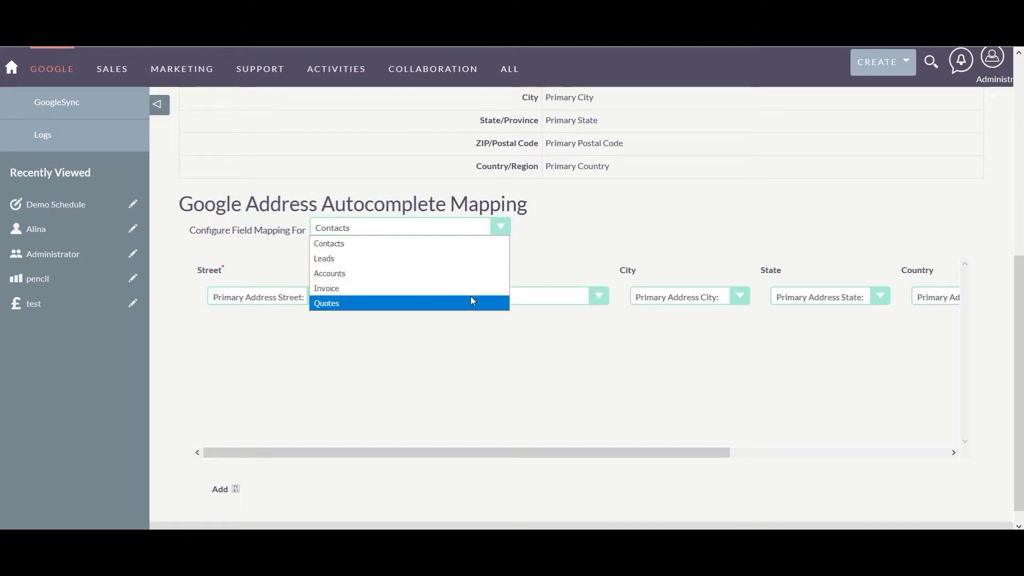
click(470, 244)
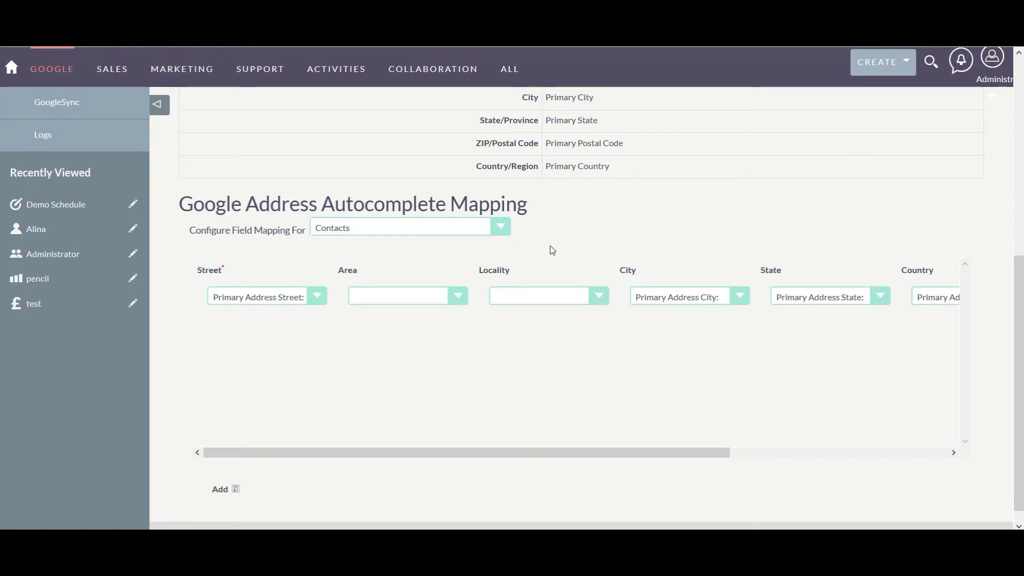
scroll(545, 354, right, 3)
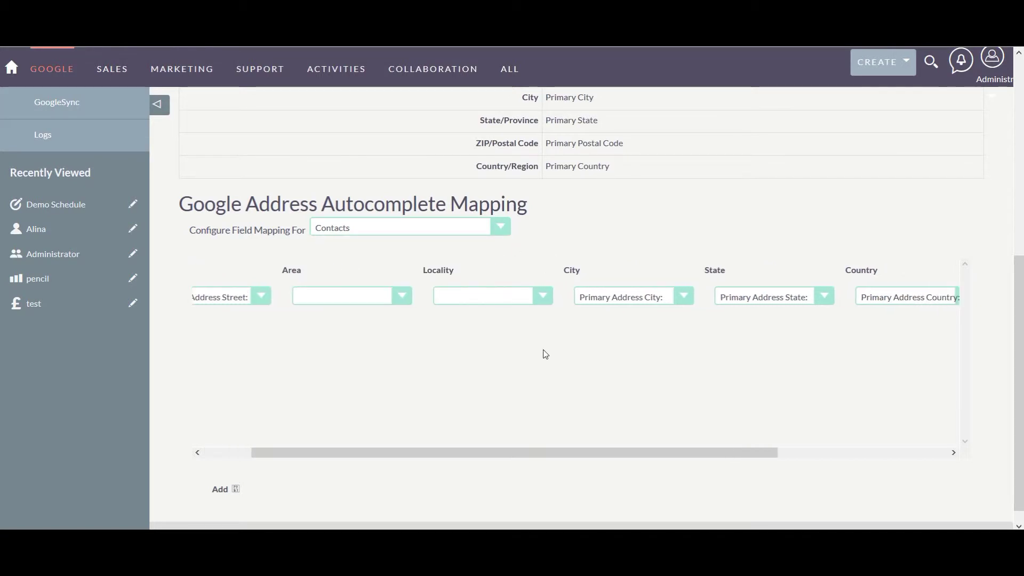
scroll(545, 354, right, 2)
scroll(545, 354, left, 5)
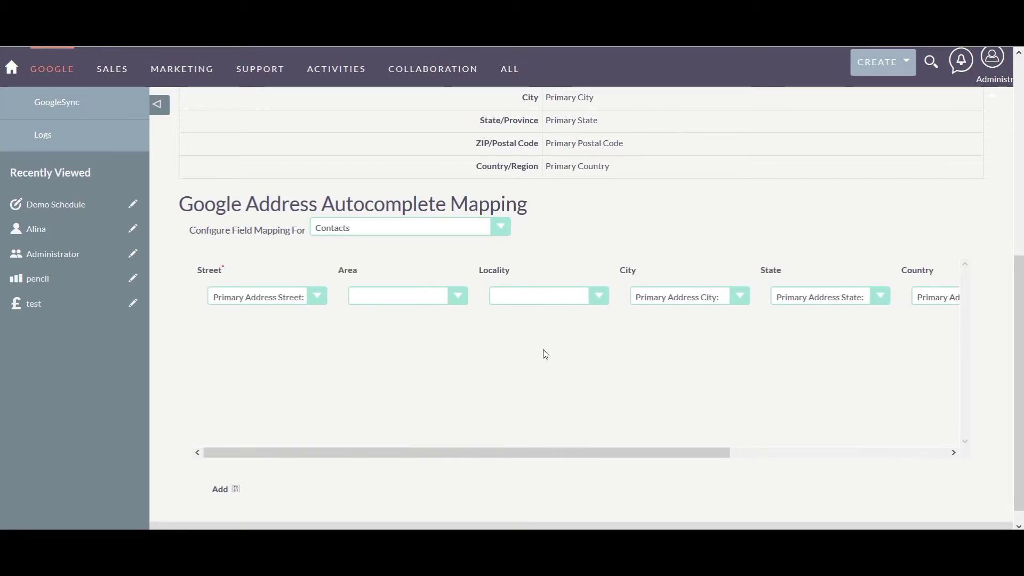
scroll(669, 320, up, 7)
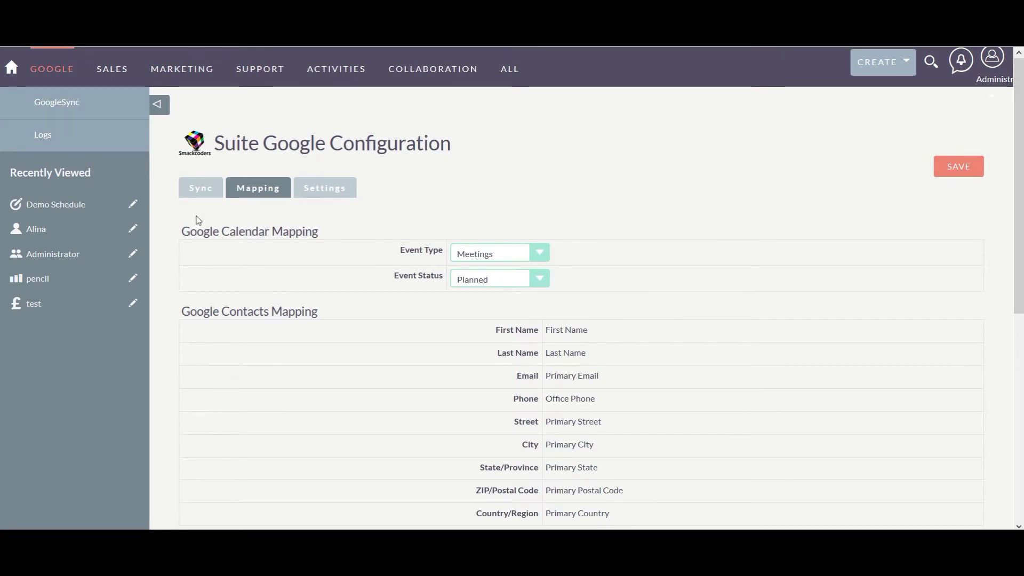
Show the Sync page with Calendar and Contacts sync to and from Google.
click(201, 182)
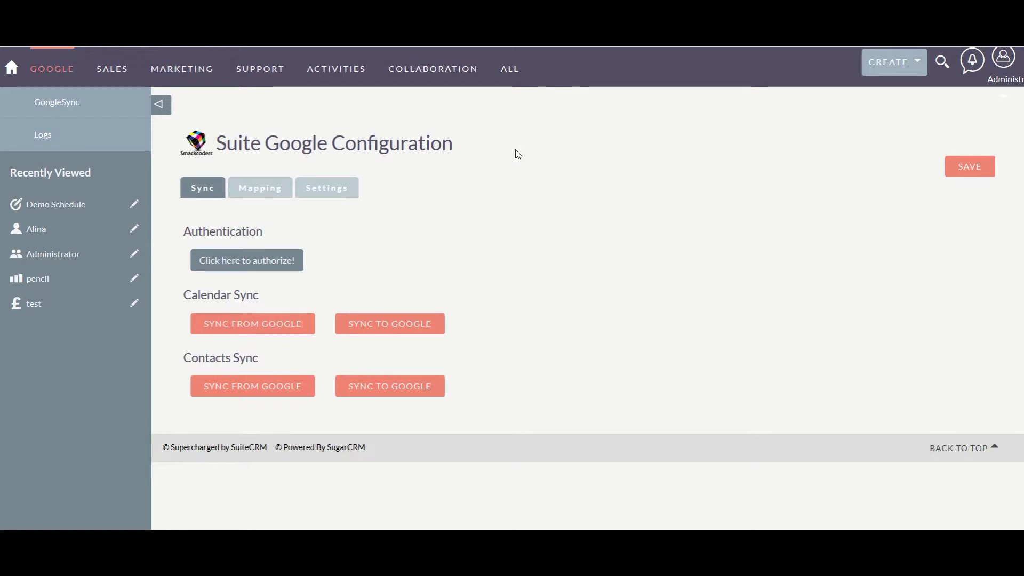
mouse_move(509, 80)
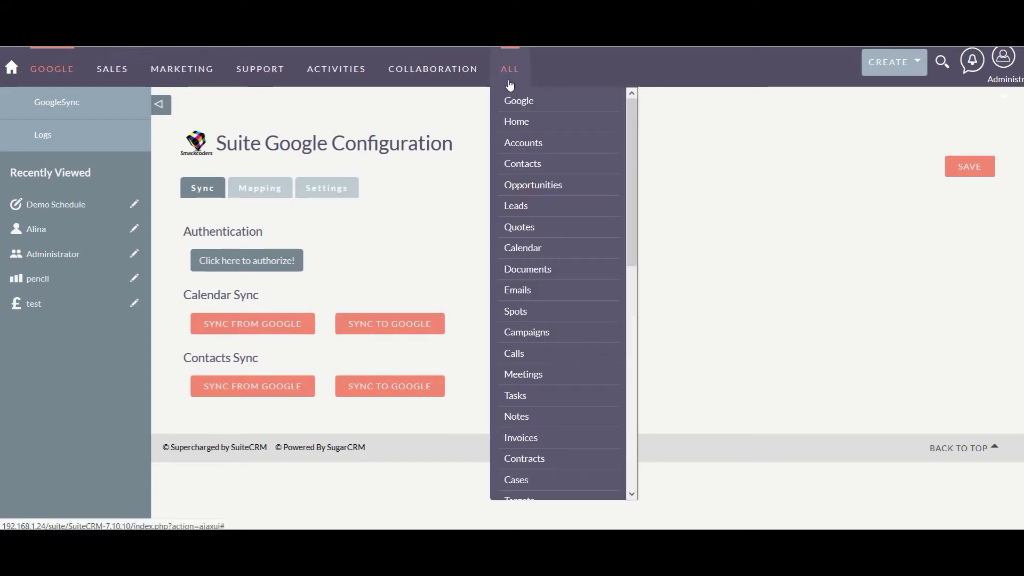
In the Calendar, save a meeting titled 'G-Apps Integration' on March 12, 2019.
click(520, 248)
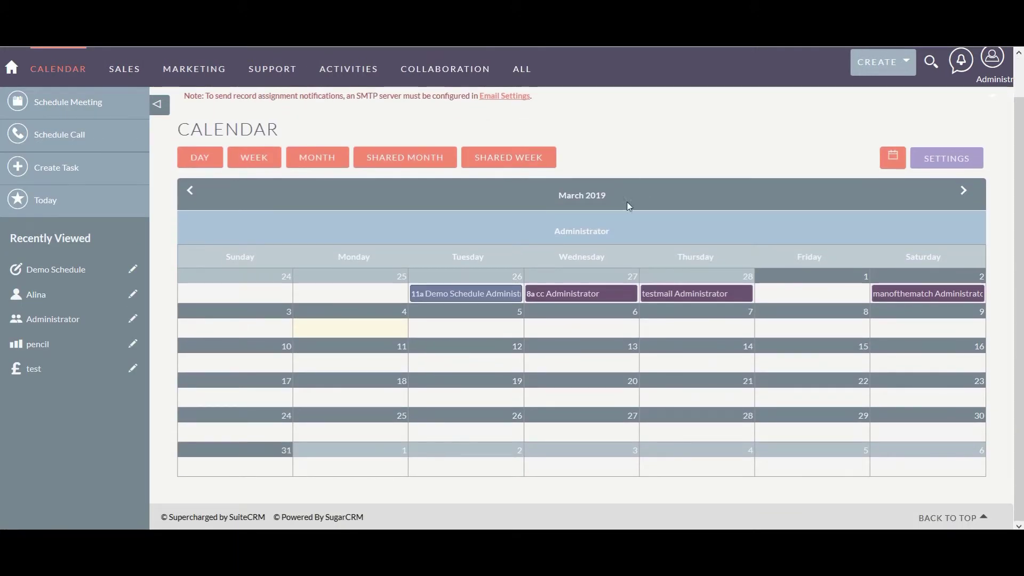
click(476, 367)
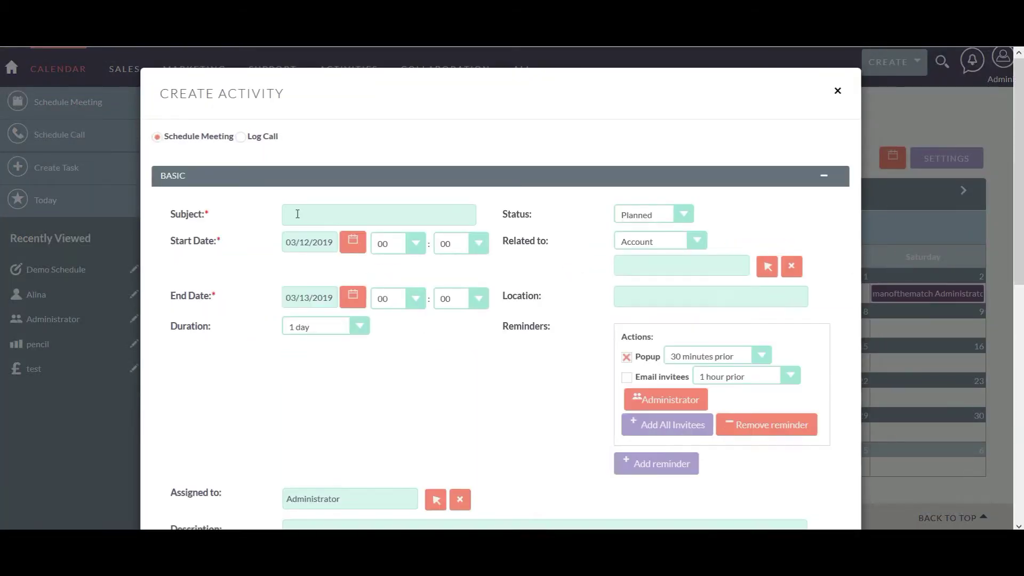
click(318, 216)
text(G-Apps Integration)
scroll(392, 390, down, 3)
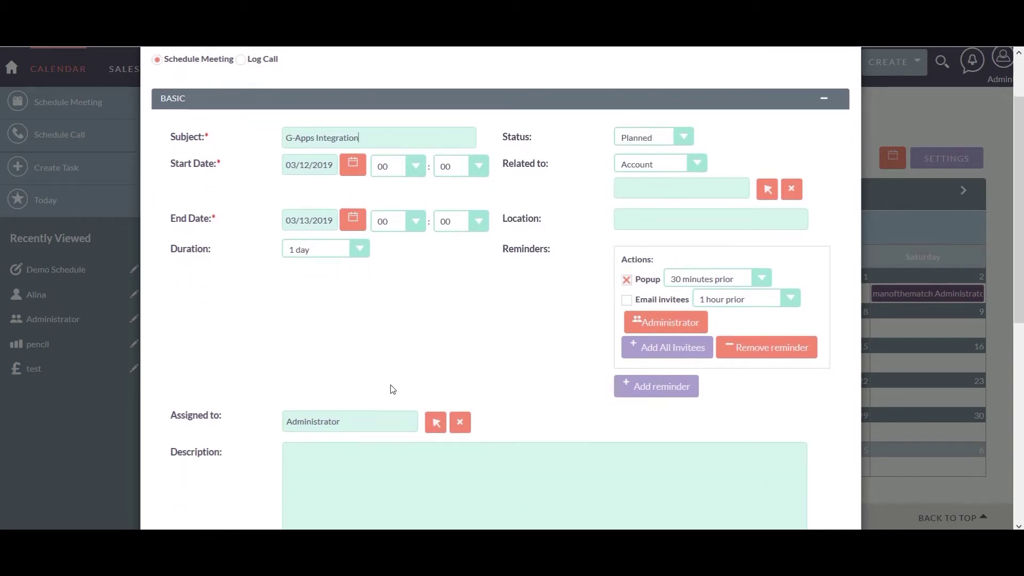
scroll(392, 390, down, 5)
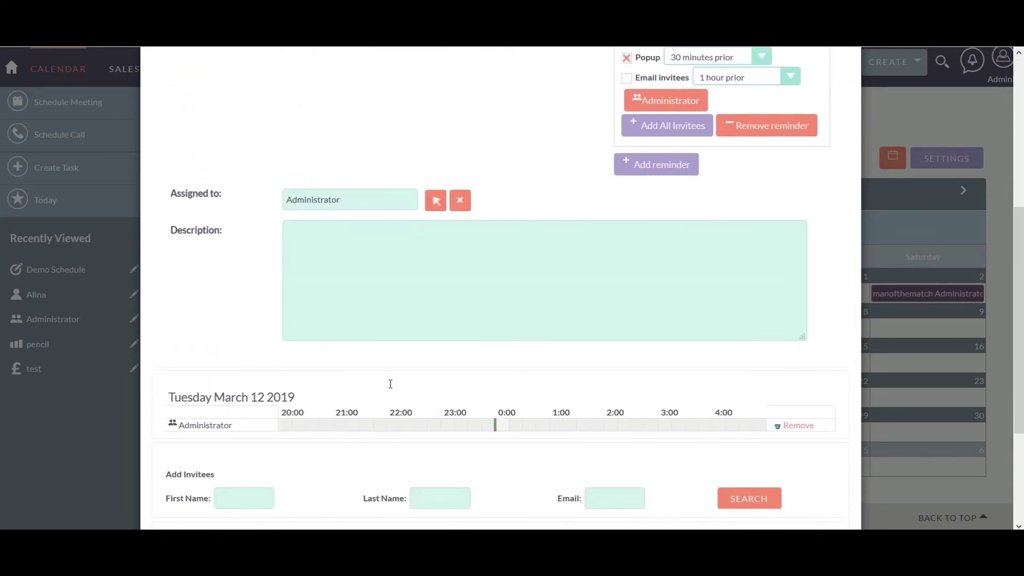
scroll(390, 384, down, 4)
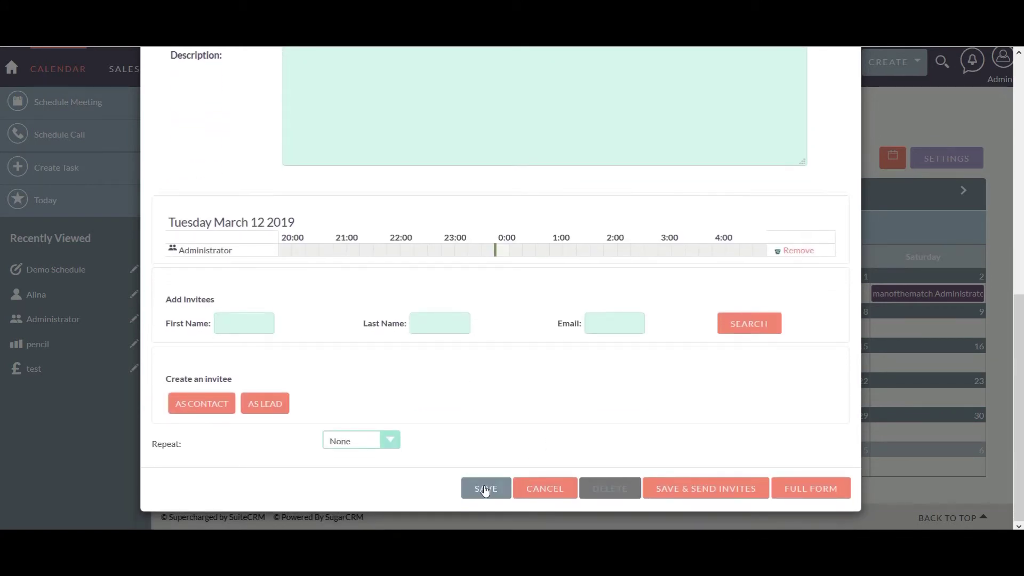
click(485, 490)
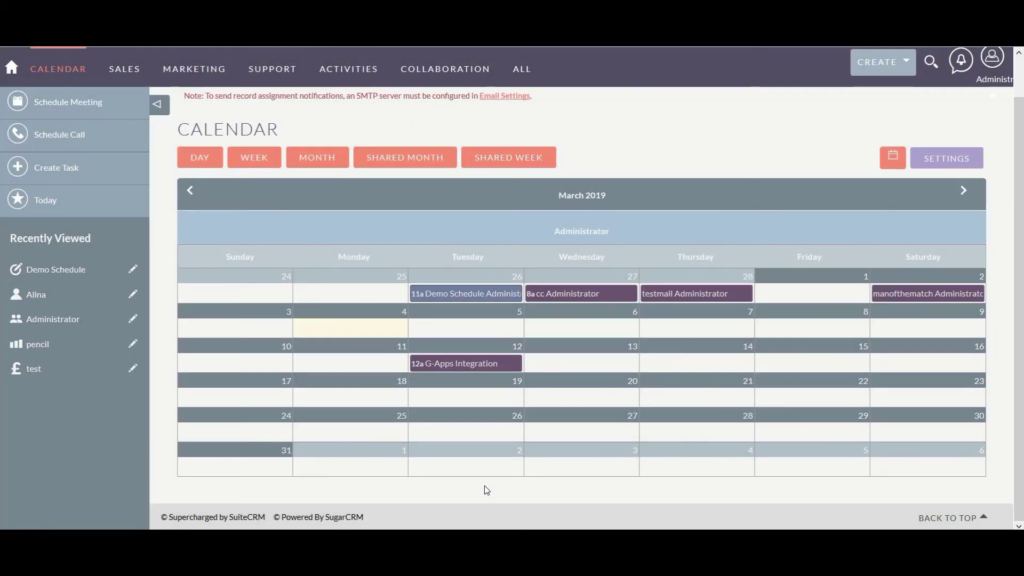
Return to the Google configuration module from the ALL menu.
mouse_move(464, 332)
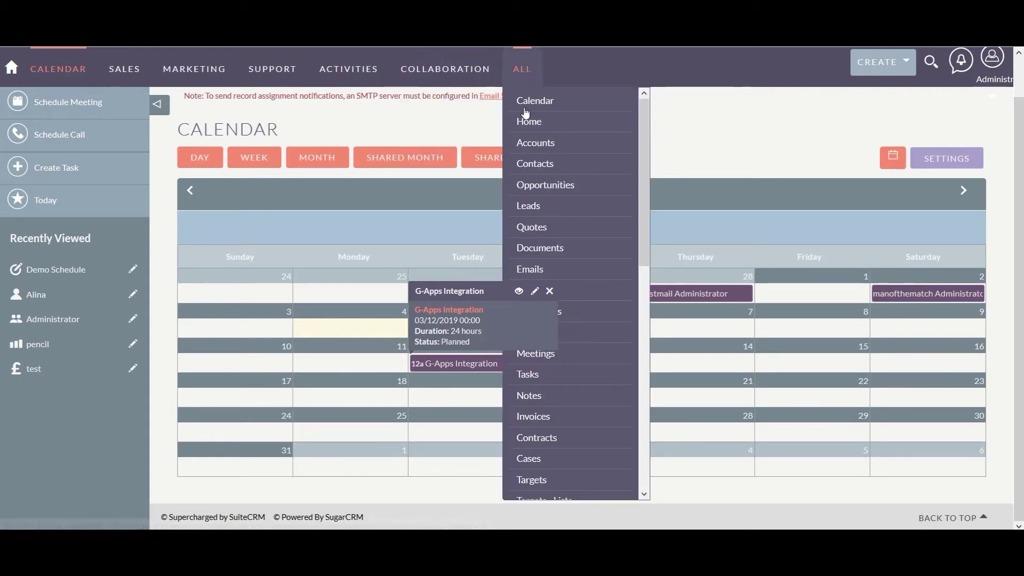
mouse_move(522, 69)
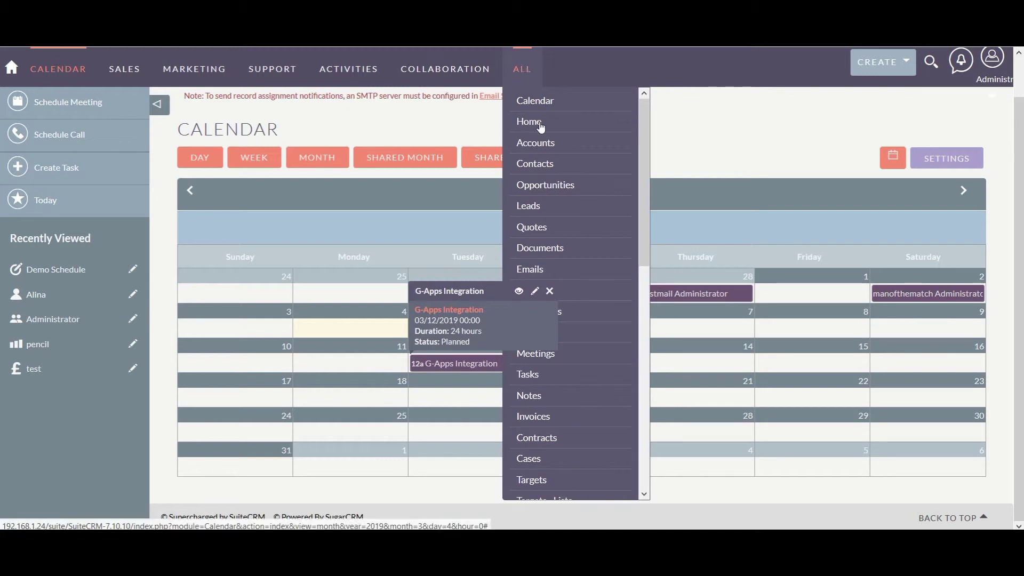
scroll(549, 421, down, 10)
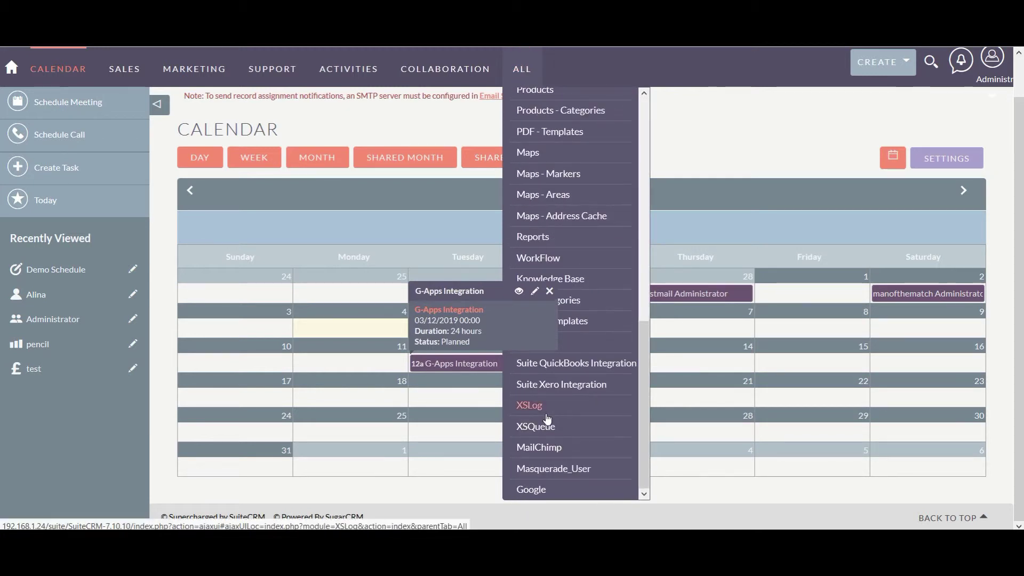
click(532, 487)
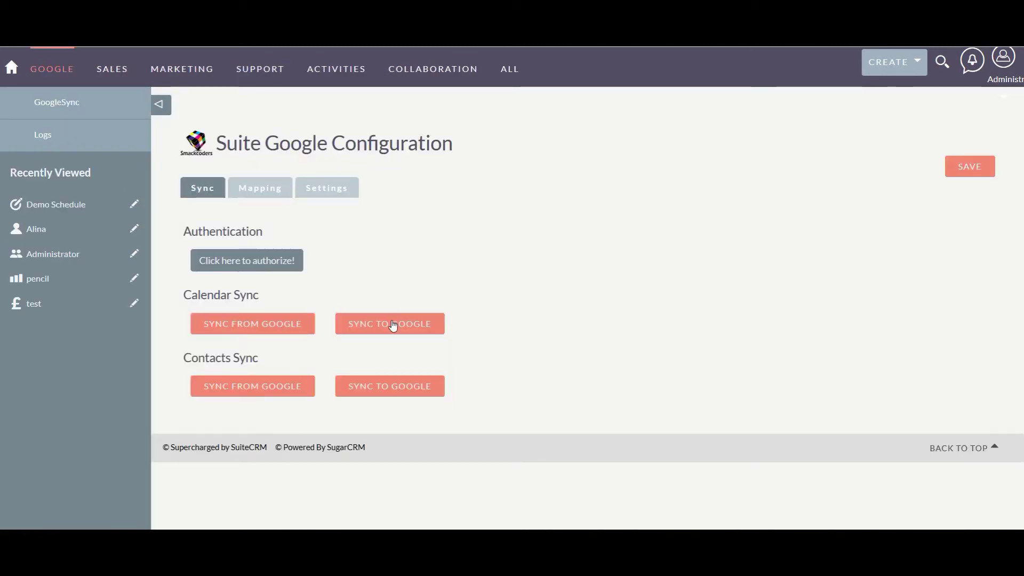
Sync the CRM calendar events to Google, then switch to the Google Calendar tab.
click(393, 324)
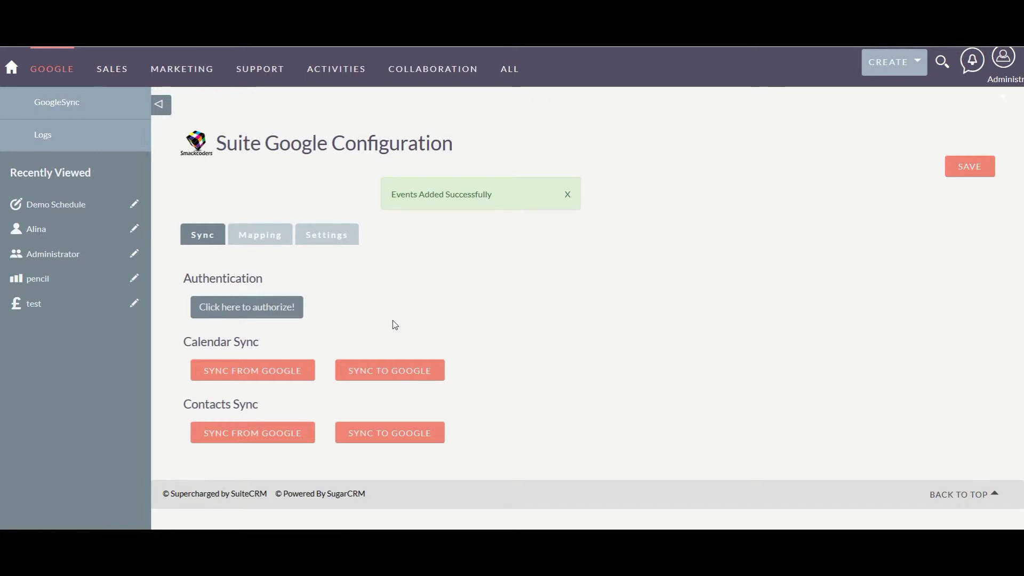
key(ctrl+Tab)
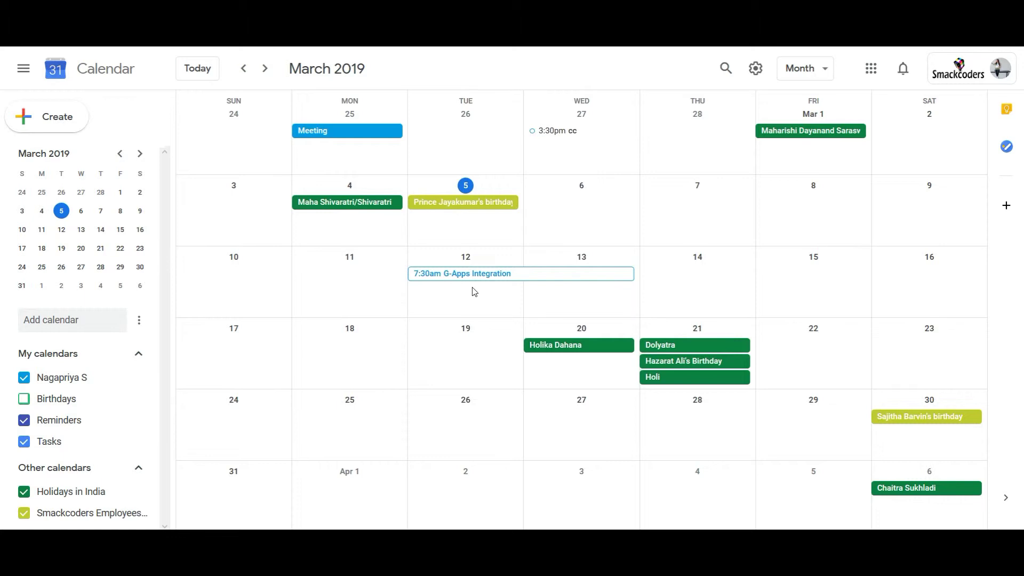
Save a 'Demo Scheduled for G-Apps' event on March 15, 2019 in Google Calendar.
click(820, 284)
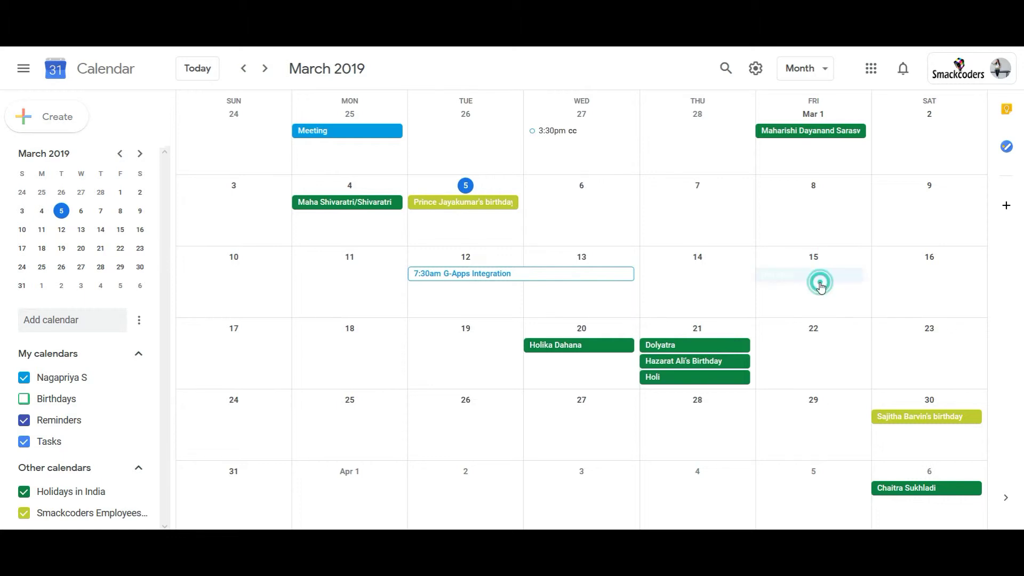
text(D)
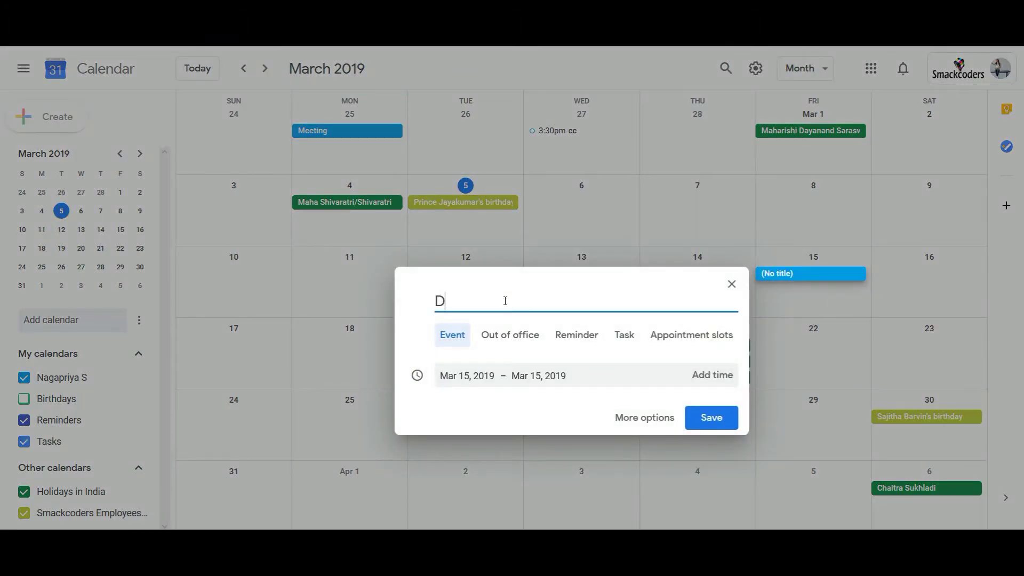
text(emo Scheduled for G-Apps)
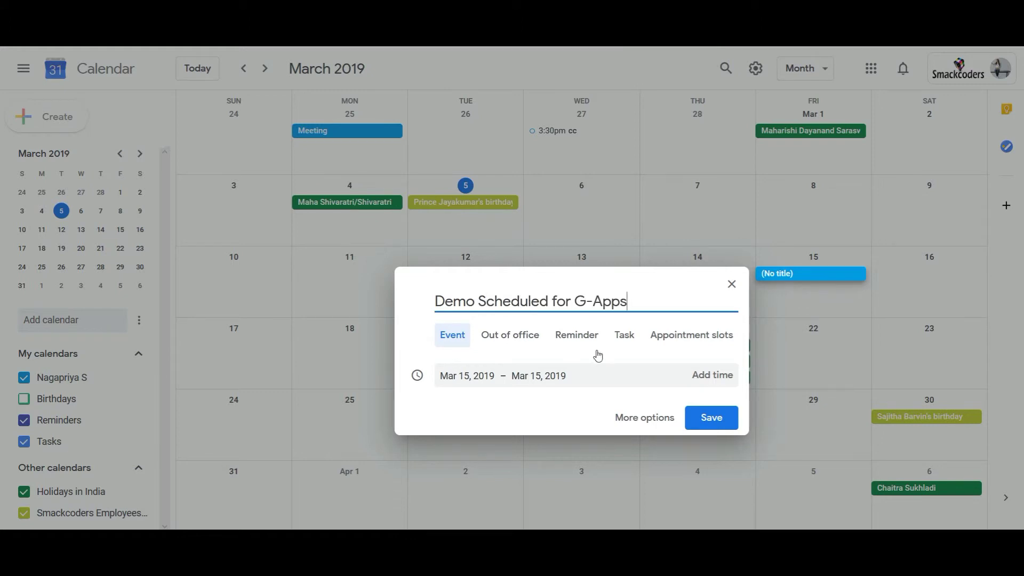
click(699, 417)
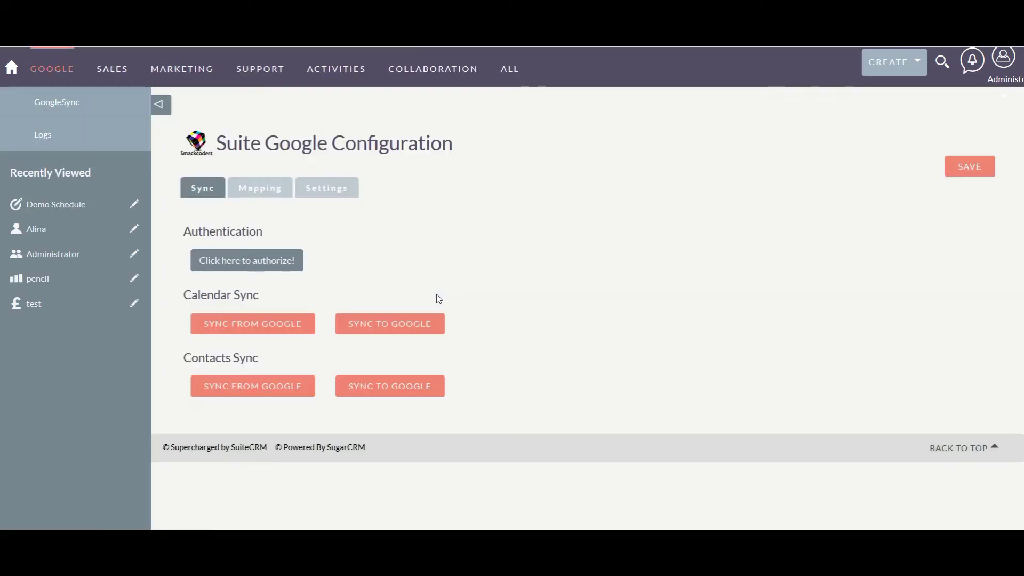
Pull Google Calendar events into SuiteCRM with Sync From Google, then open the CRM calendar.
click(268, 322)
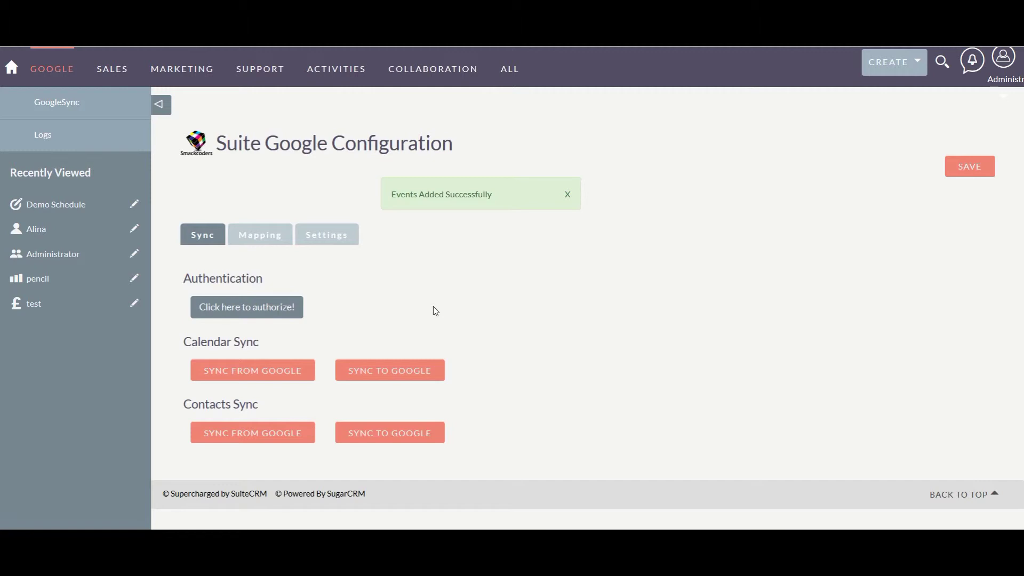
mouse_move(510, 72)
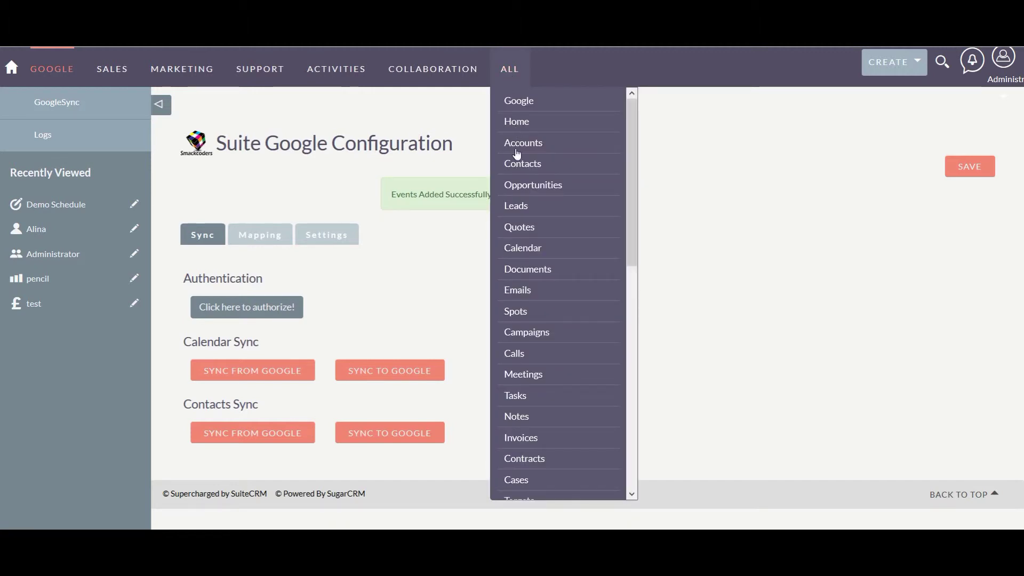
click(522, 251)
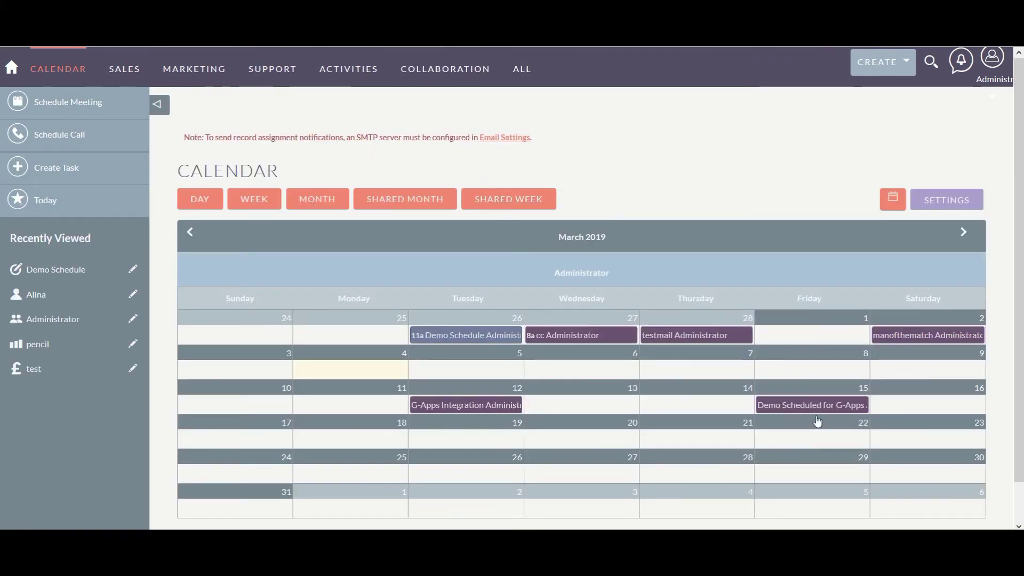
View the synced event's details: 03/15/2019 00:00, 24-hour duration, Planned status.
mouse_move(822, 414)
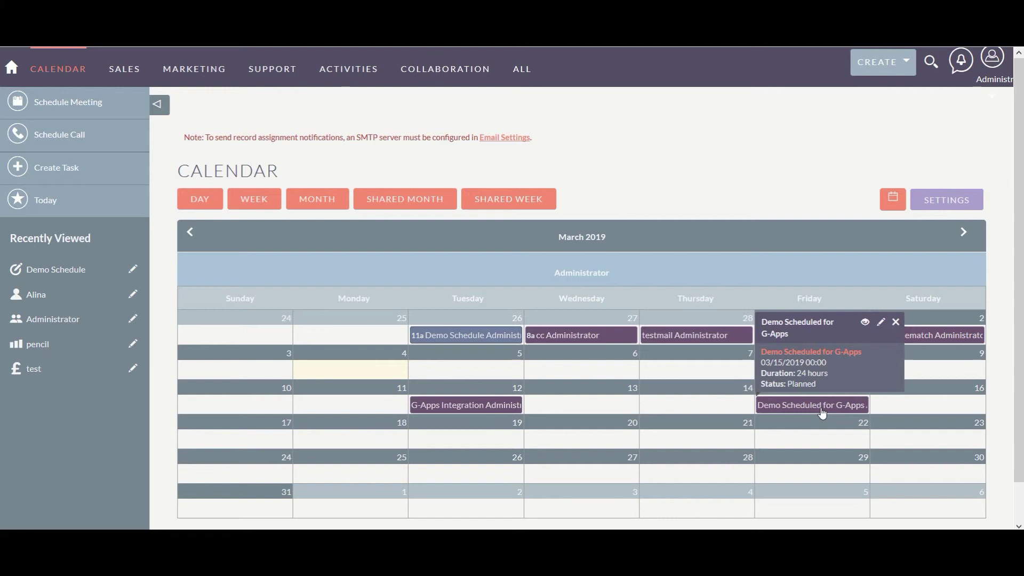
In Contacts, create and save a contact with a last name and e-mail address.
mouse_move(525, 78)
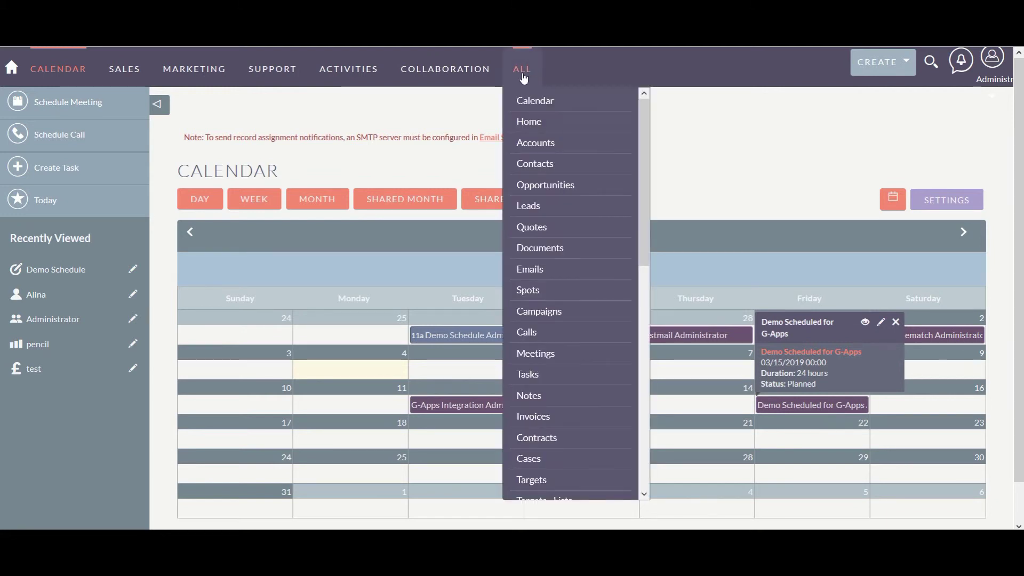
click(539, 164)
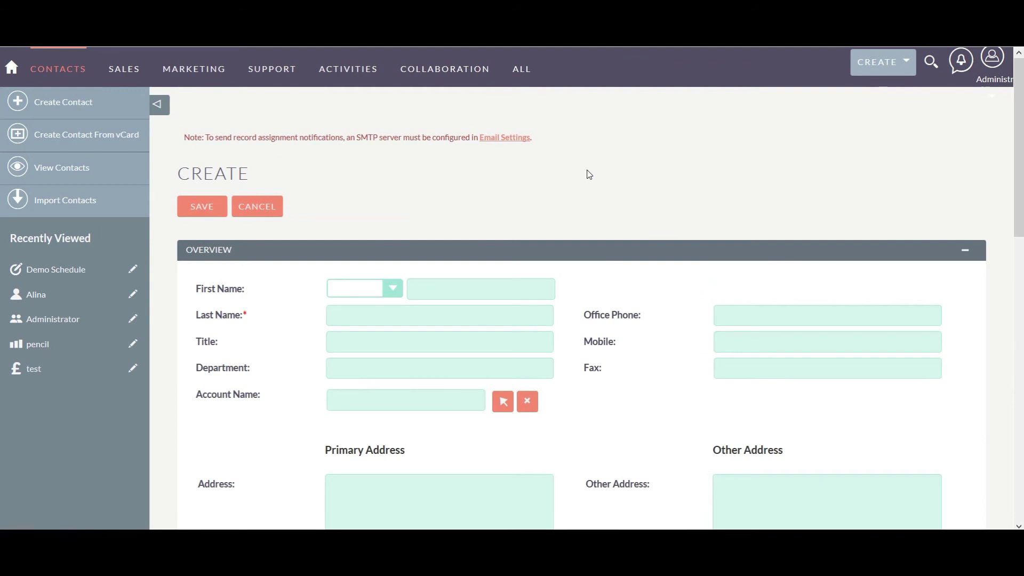
click(425, 317)
text(George)
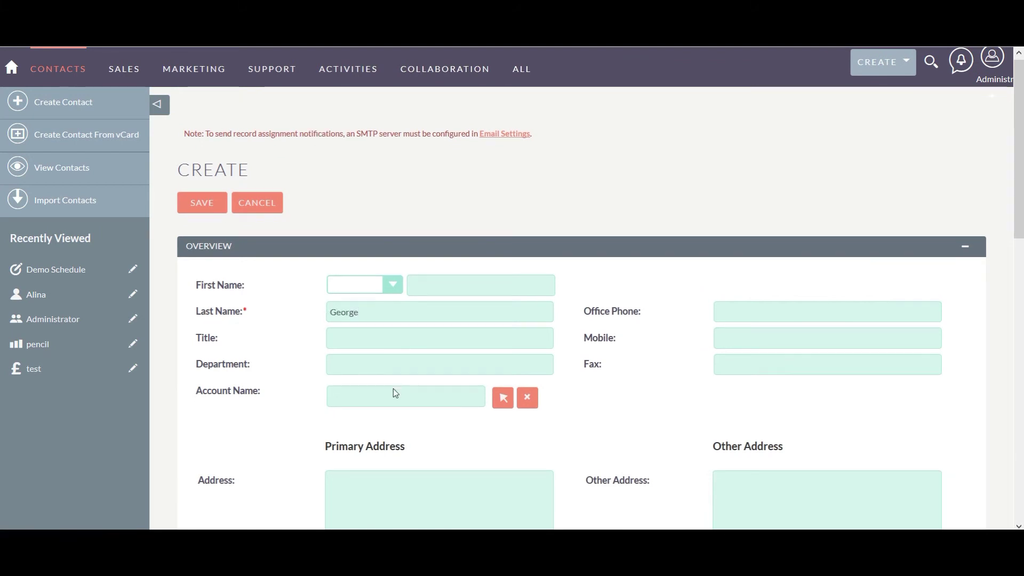
scroll(393, 388, down, 8)
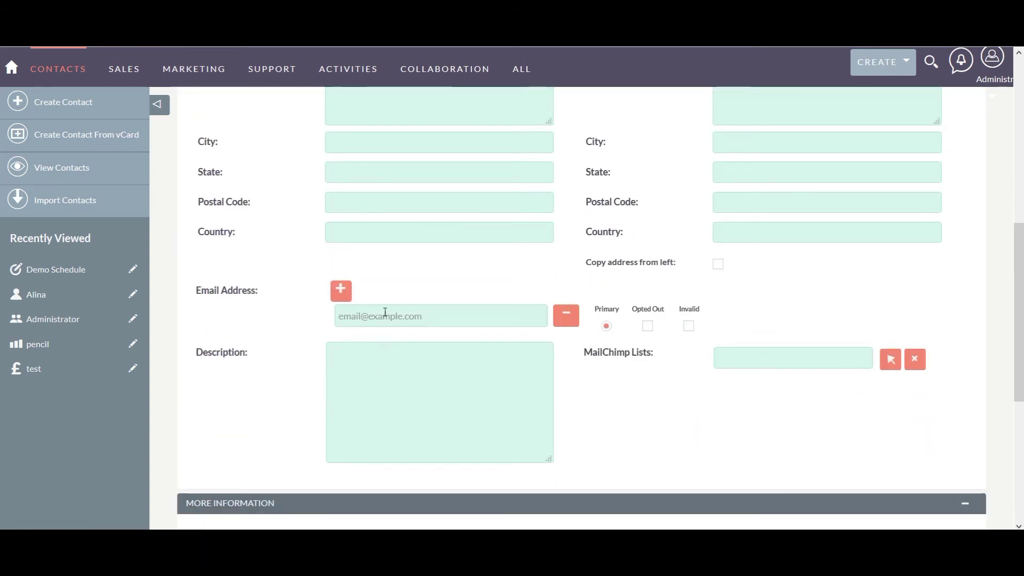
click(387, 315)
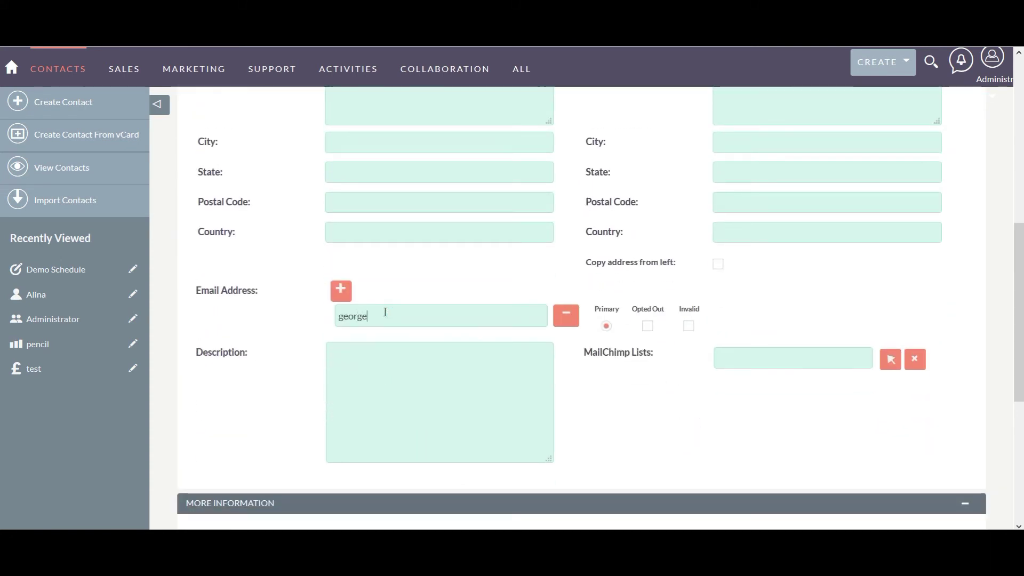
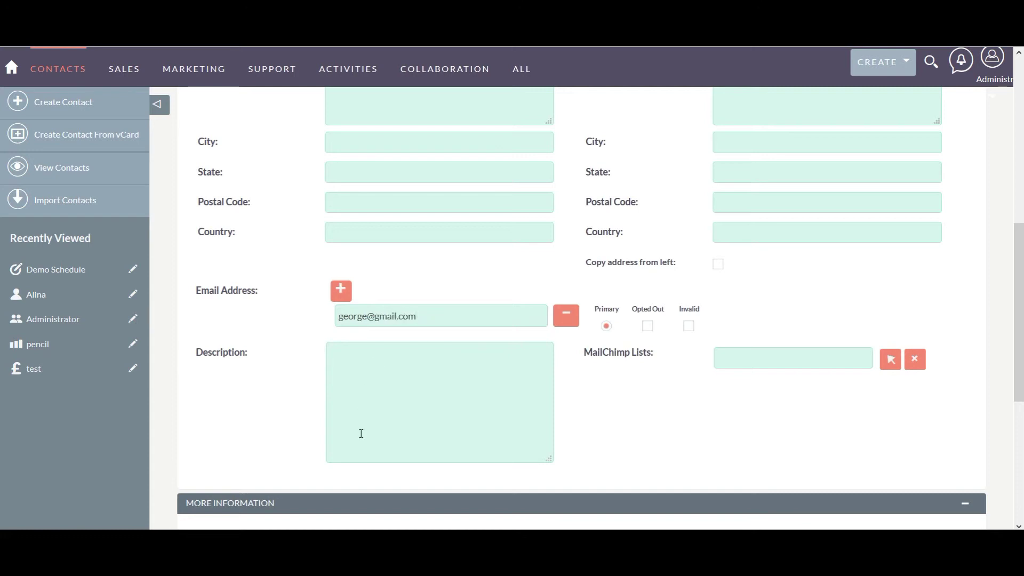
scroll(360, 432, down, 5)
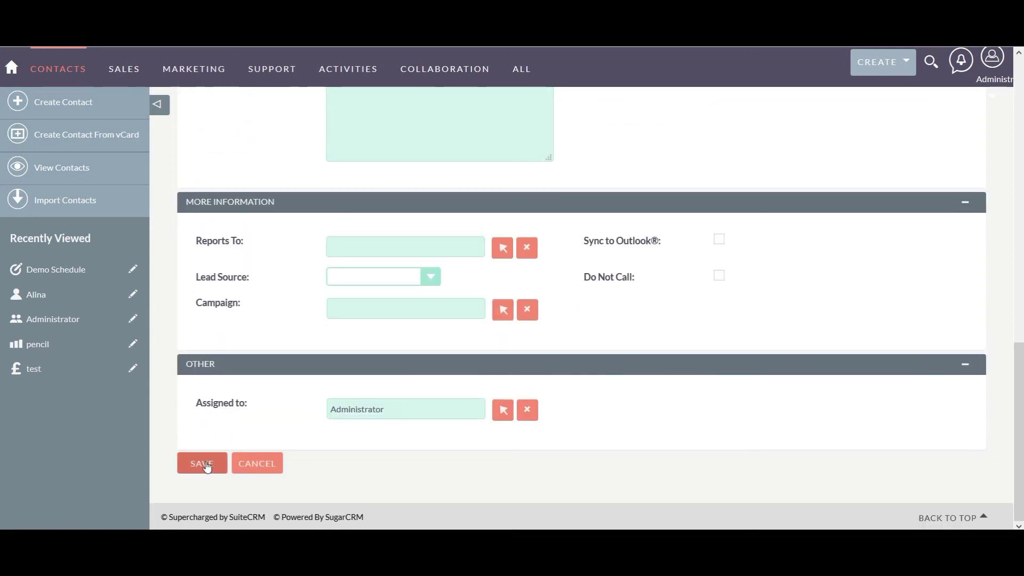
click(207, 465)
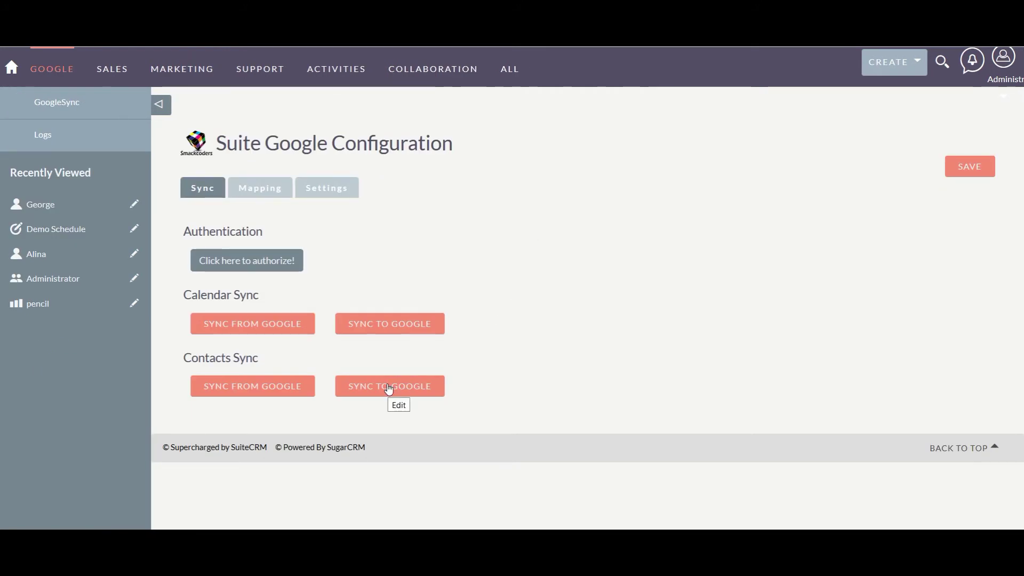
Push the SuiteCRM contacts to Google Contacts and reload Google Contacts to show the new contact.
click(389, 387)
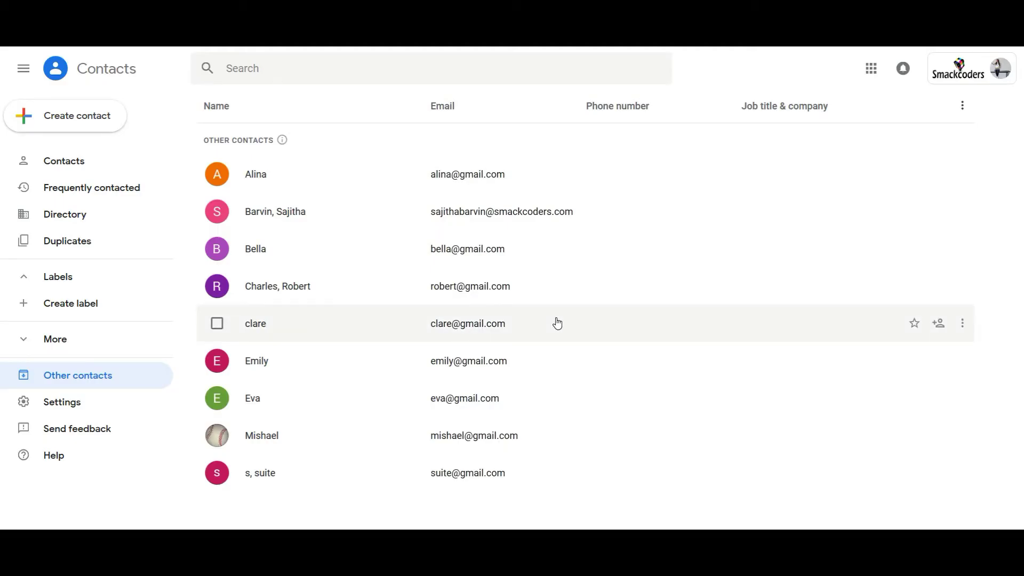
key(F5)
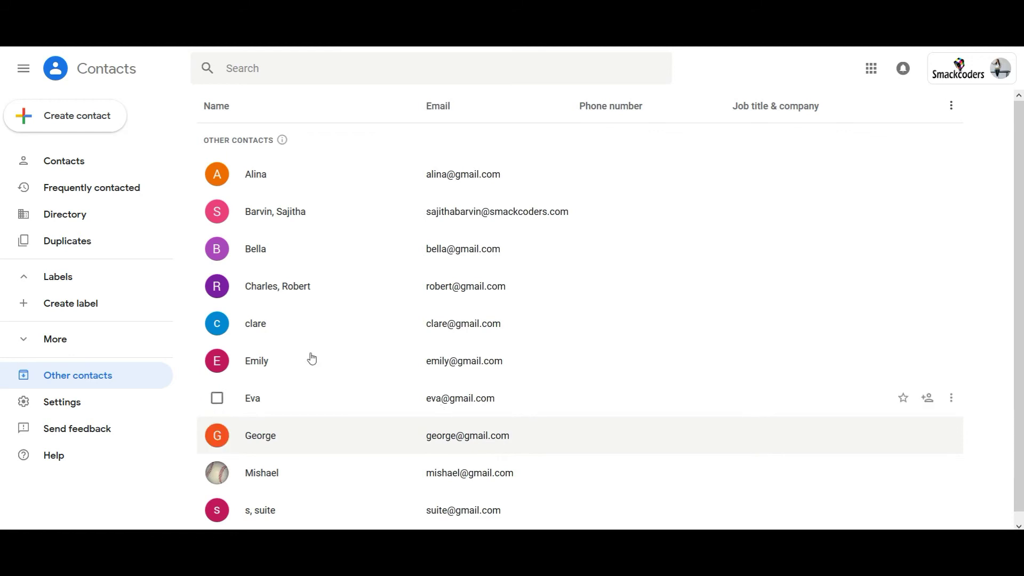
Create and save a Google contact with a last name and a Gmail address, then close its card.
click(101, 120)
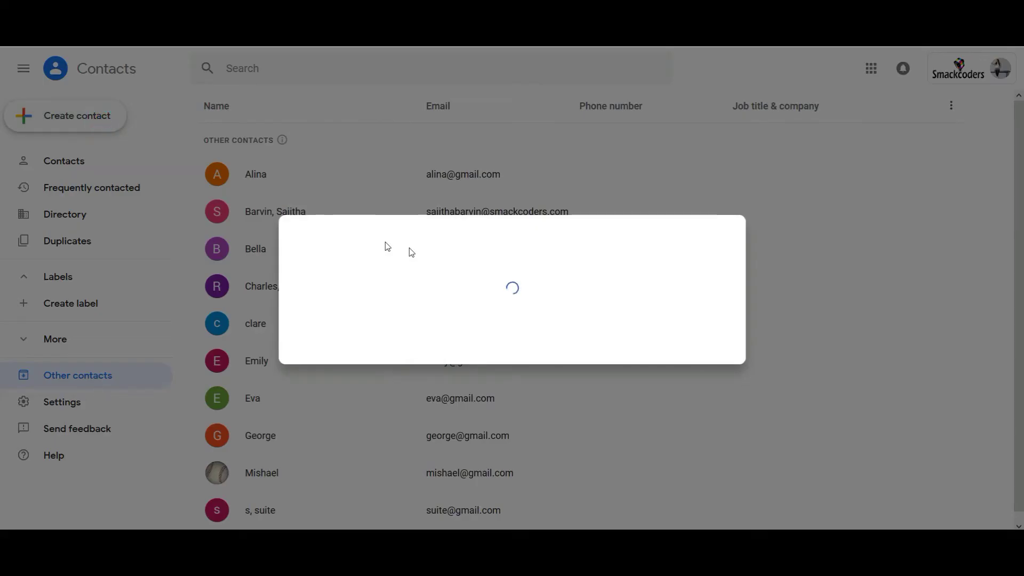
click(565, 224)
text(Perl)
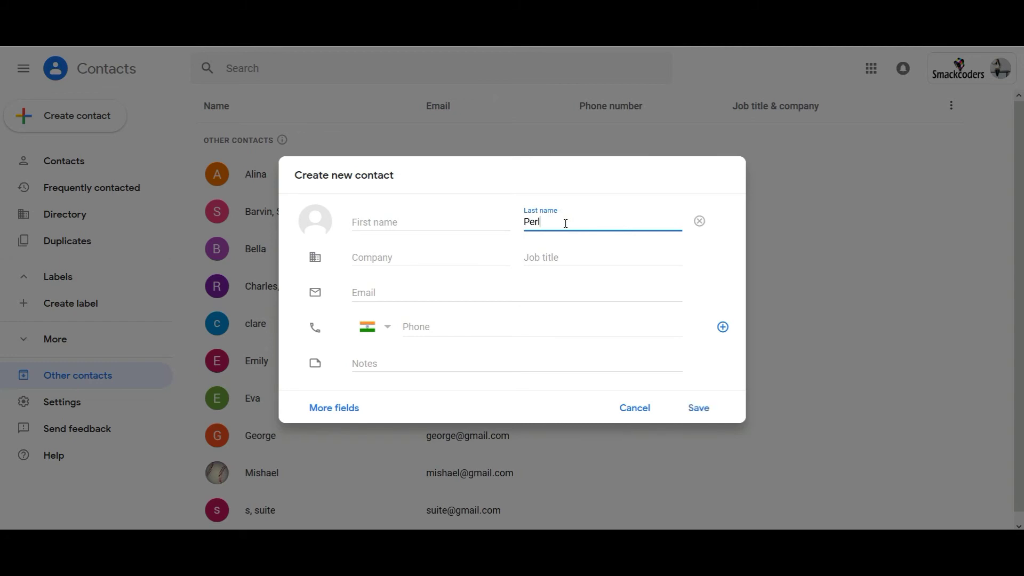
click(415, 285)
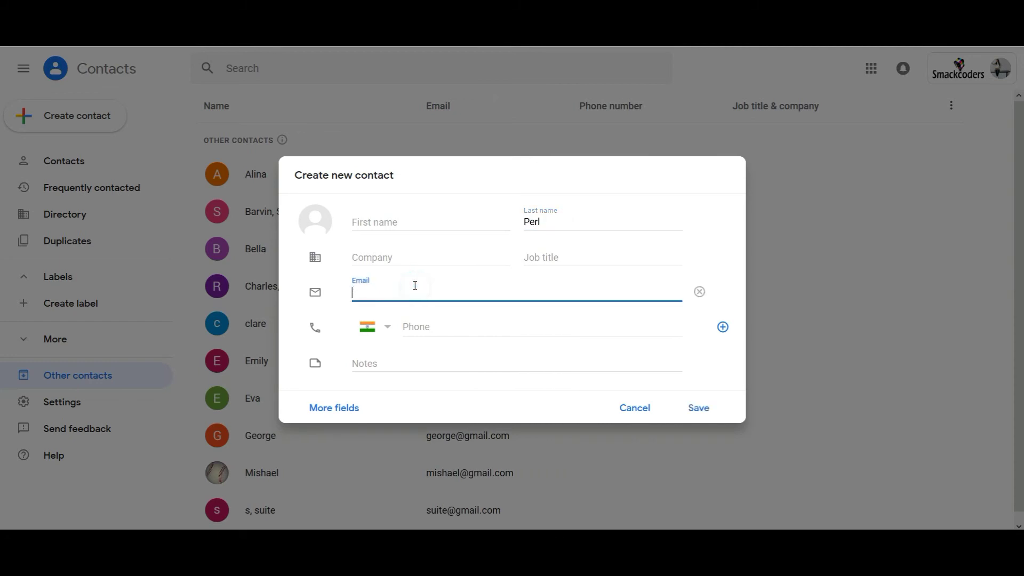
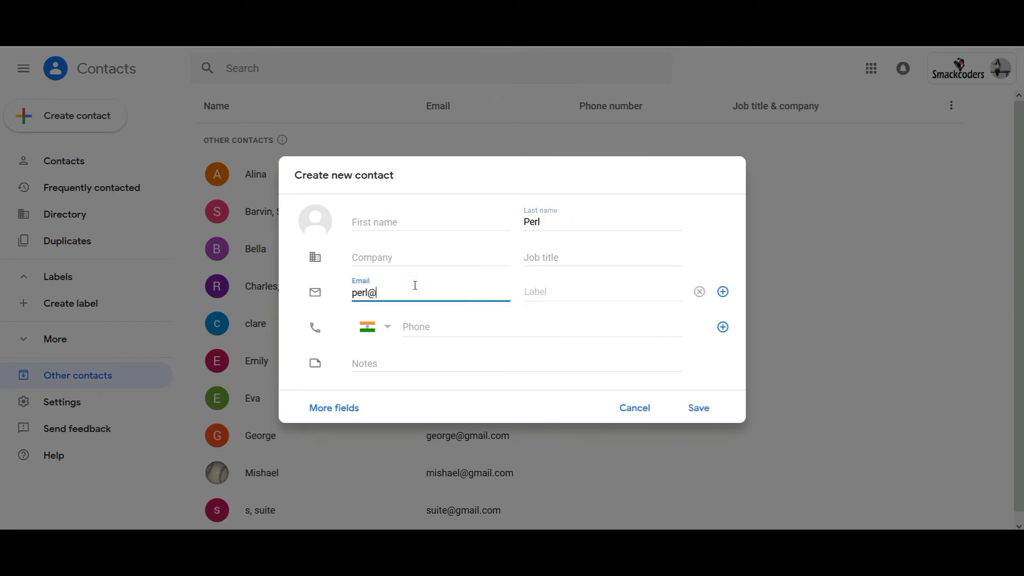
click(698, 411)
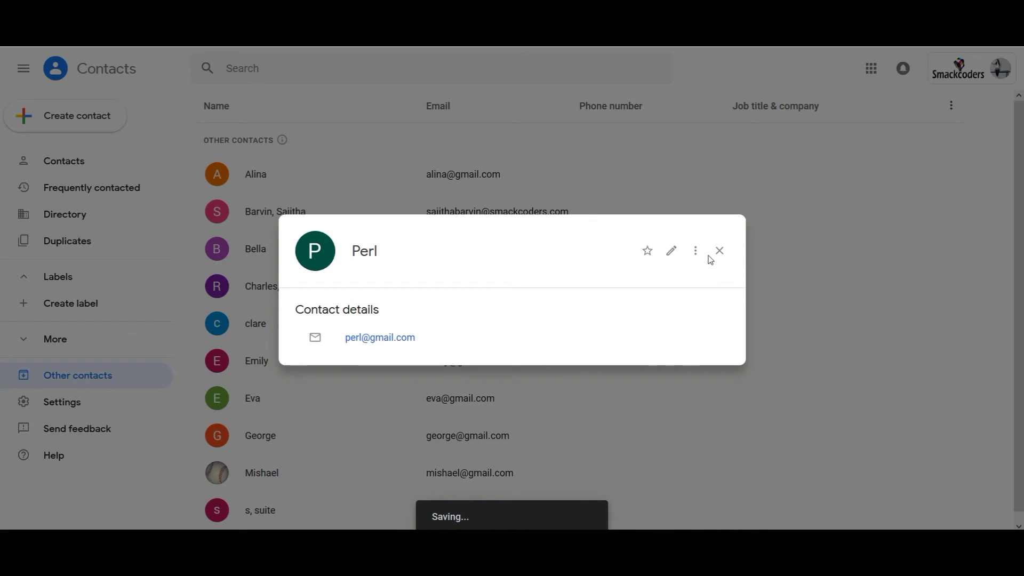
click(719, 251)
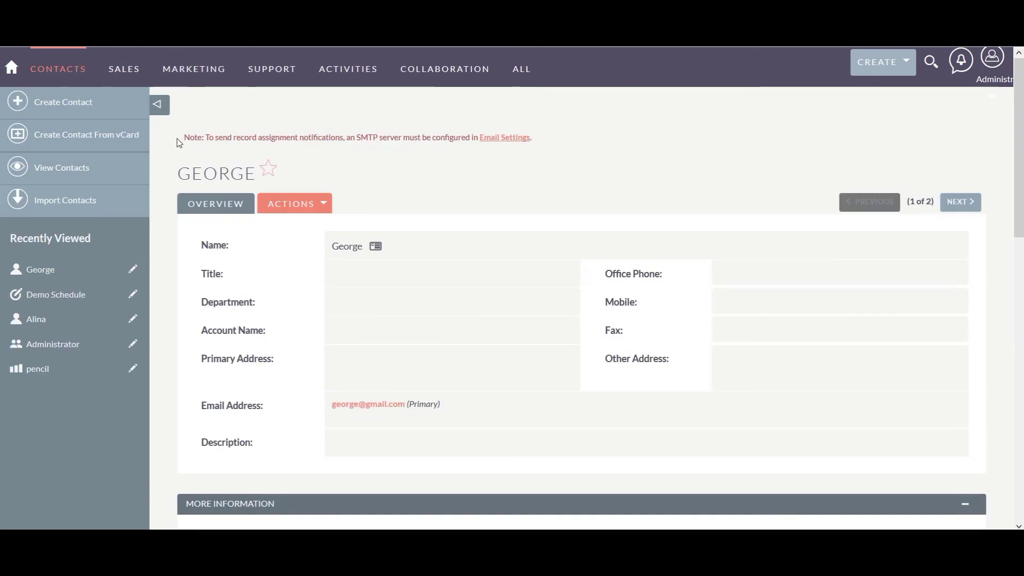
Review the SuiteCRM contacts list, now four contacts including the Google-created one, and begin a new contact.
click(69, 163)
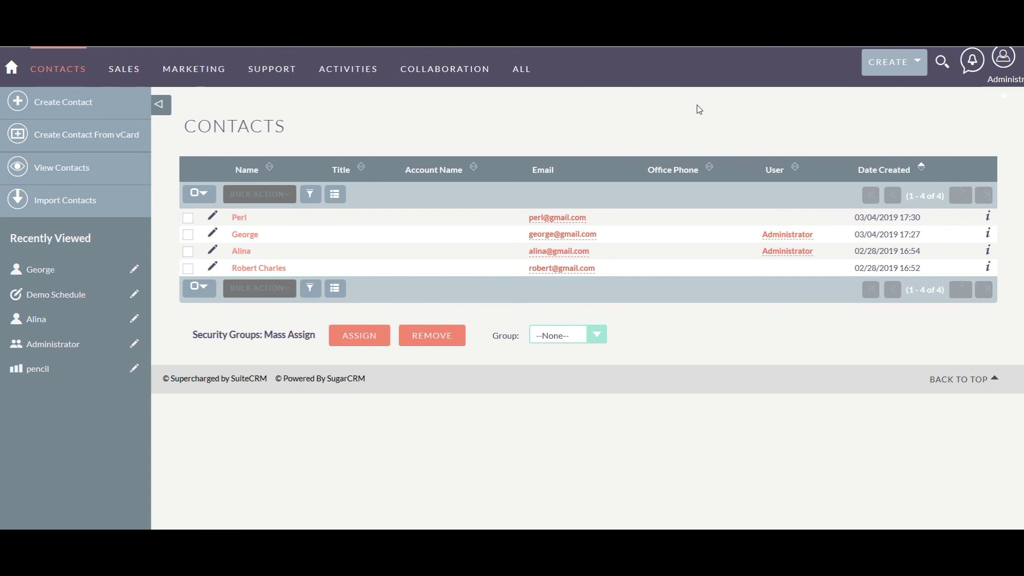
click(66, 109)
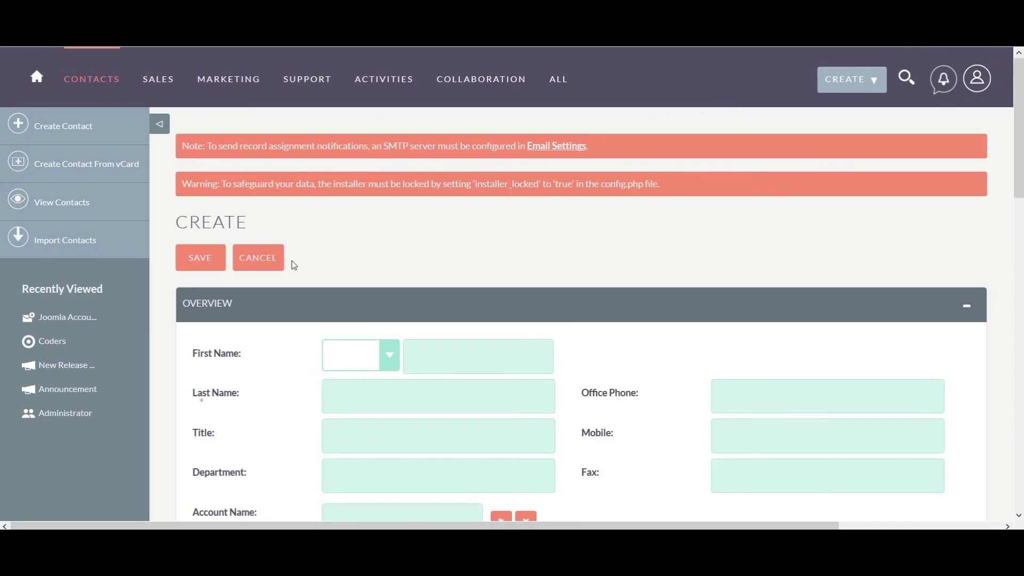
Fill the new contact's primary address with the Google-suggested Sunland-Tujunga, Los Angeles, CA address.
scroll(294, 265, down, 10)
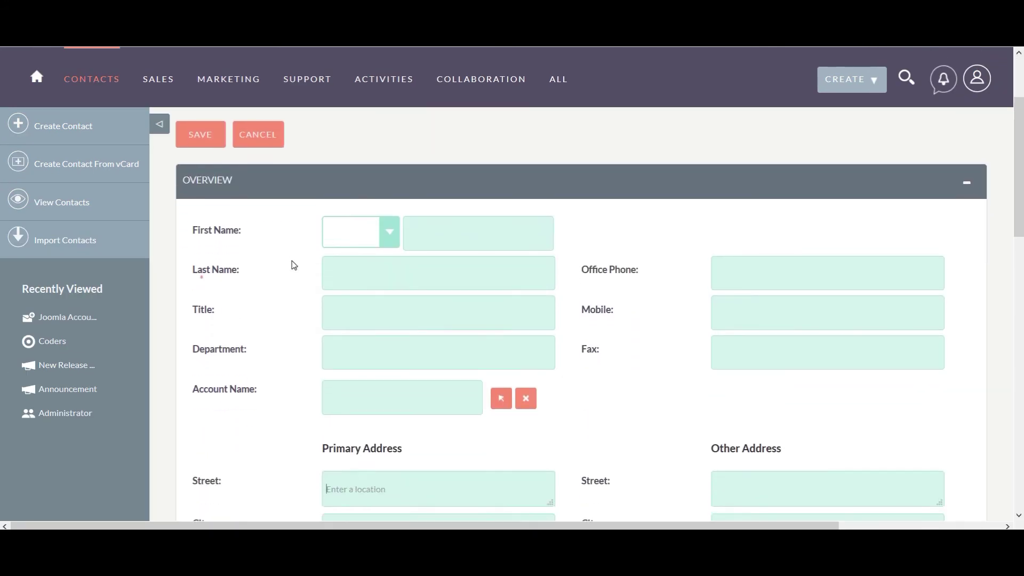
scroll(294, 265, up, 2)
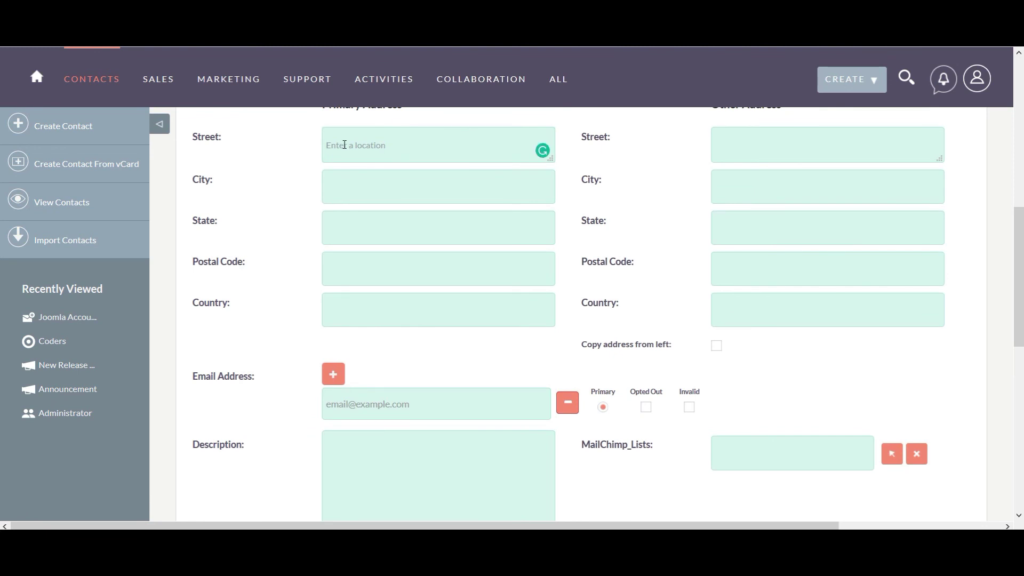
text(Sunla)
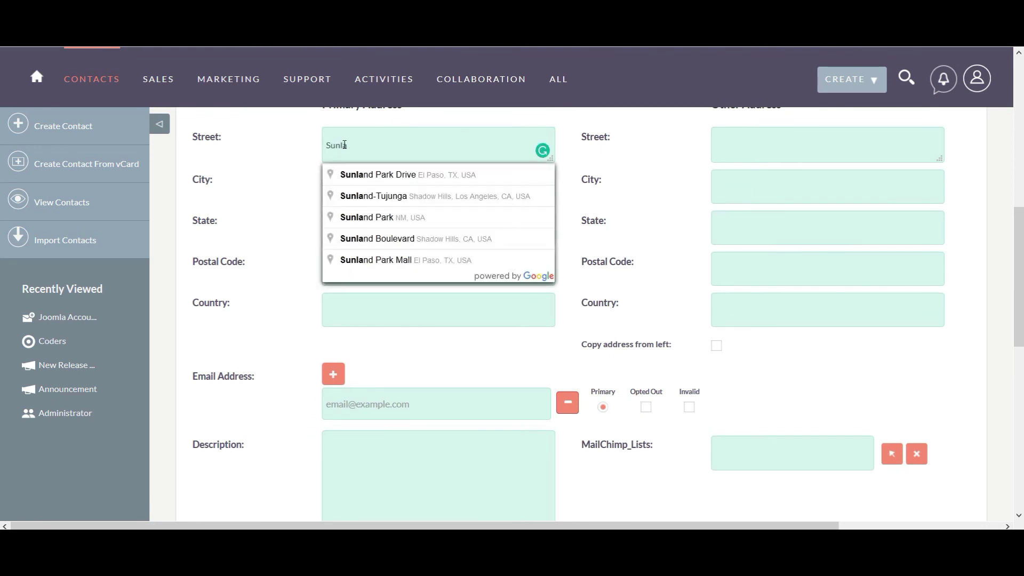
click(369, 197)
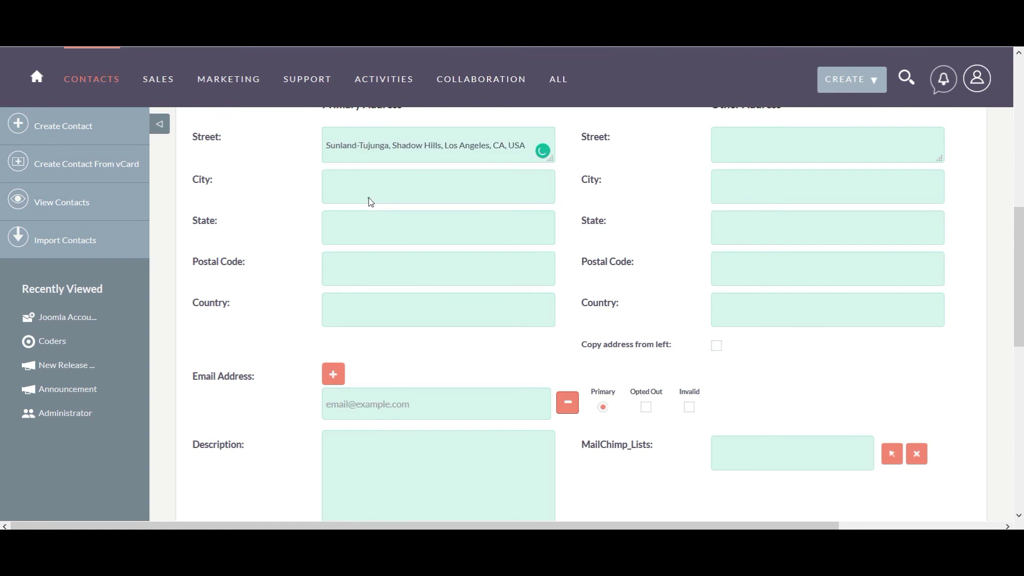